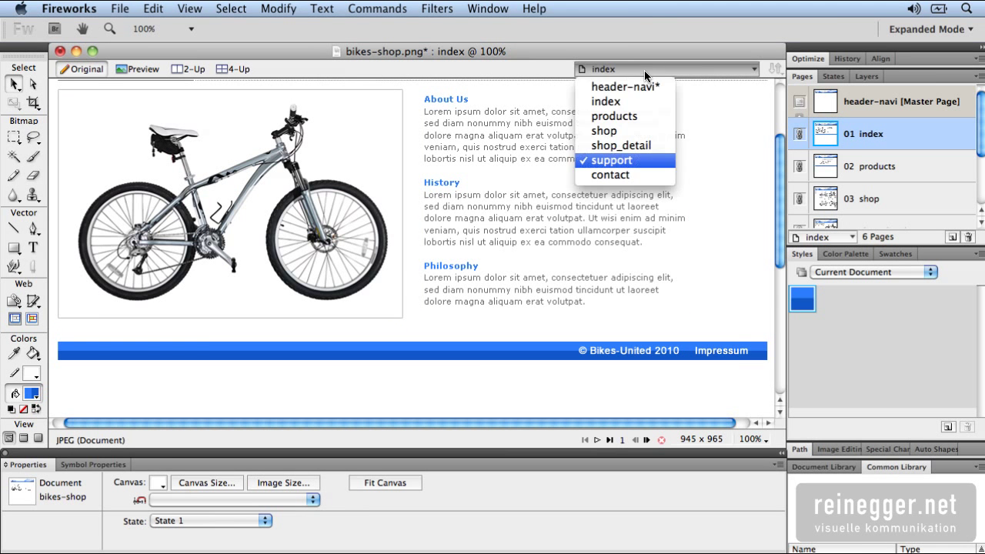
Step: Go to the shop_detail page and toggle between State 2's open Bikes by Category dropdown and State 1, ending on State 1
click(607, 146)
scroll(451, 203, up, 5)
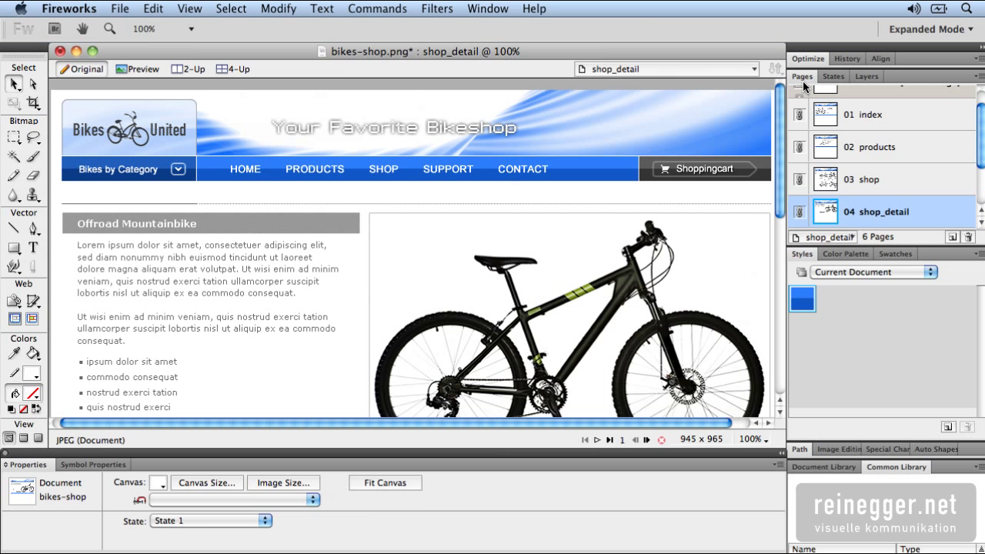
click(833, 76)
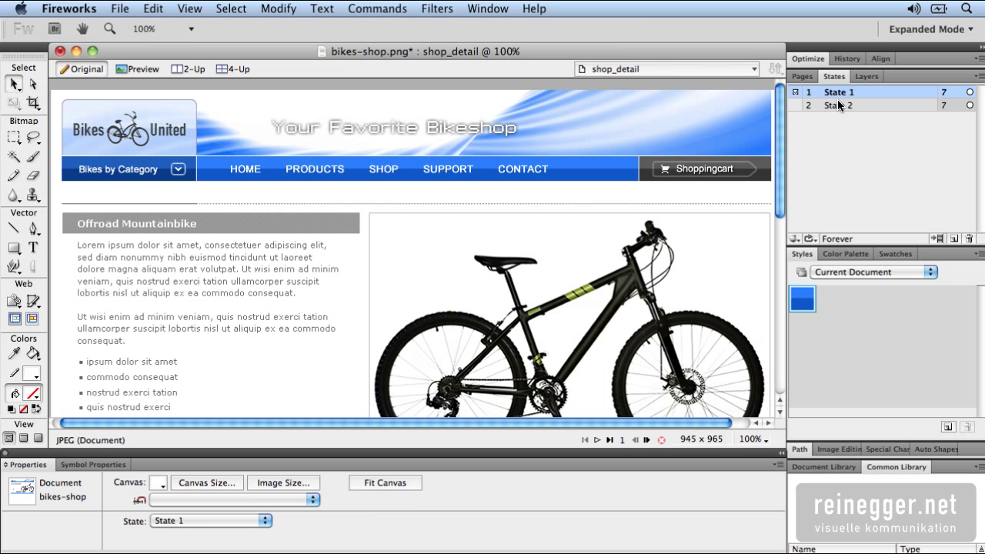
click(839, 106)
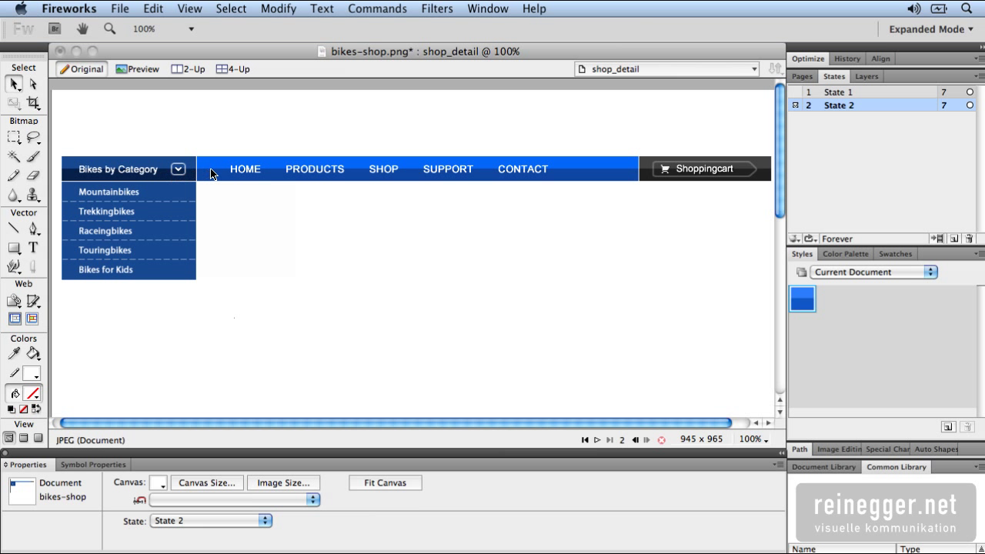
click(867, 93)
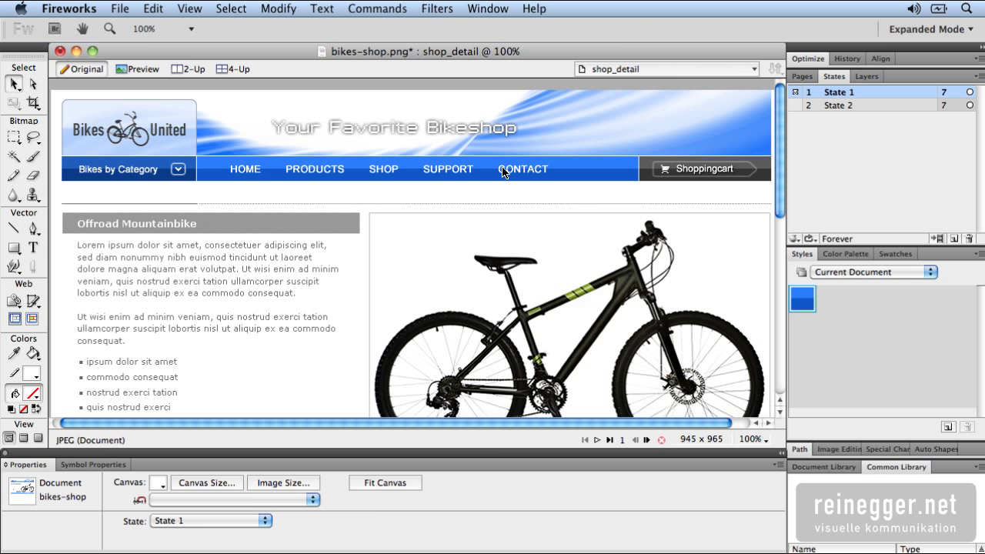
click(837, 106)
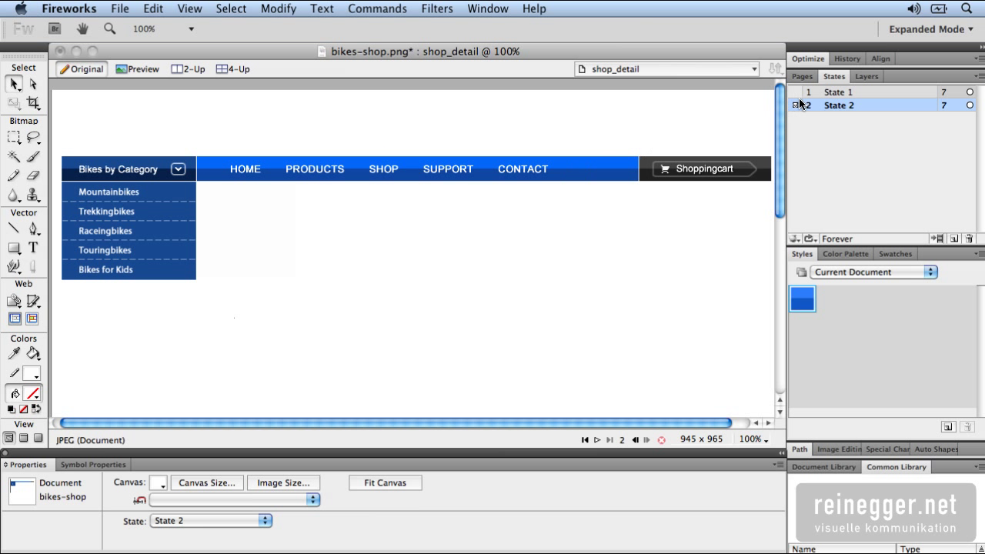
click(829, 93)
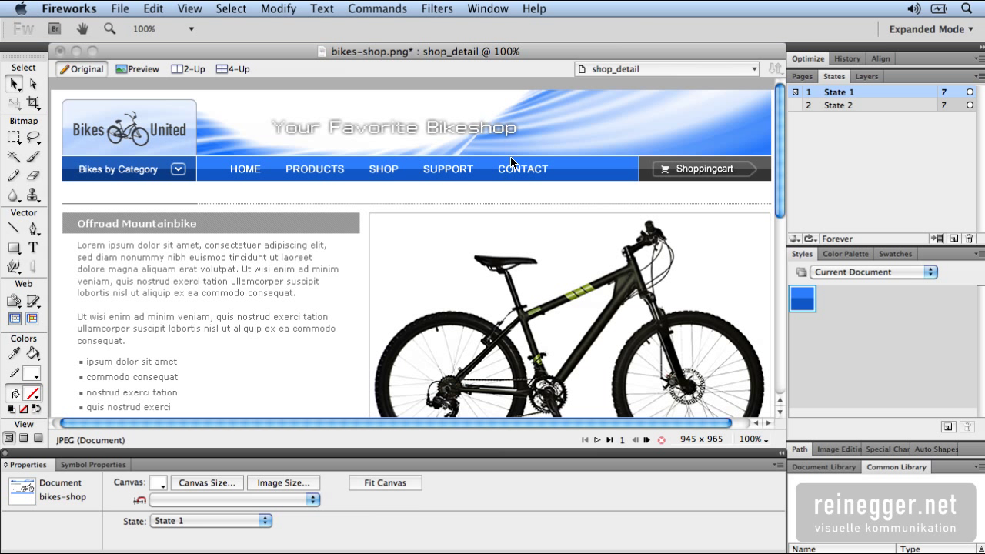
Step: Show the slices, inspect the HOME and PRODUCTS button slices, then deselect and hide the slice overlays
click(32, 318)
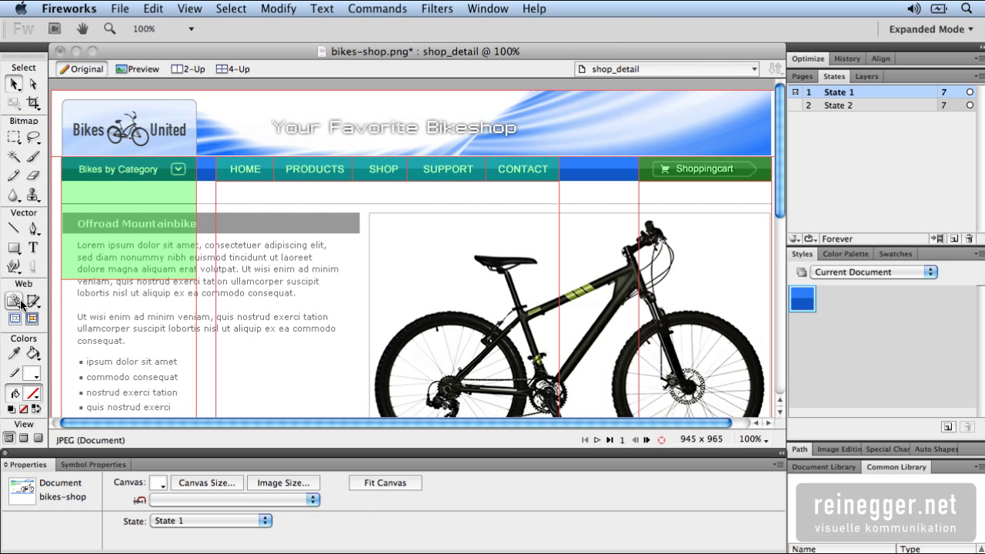
click(252, 179)
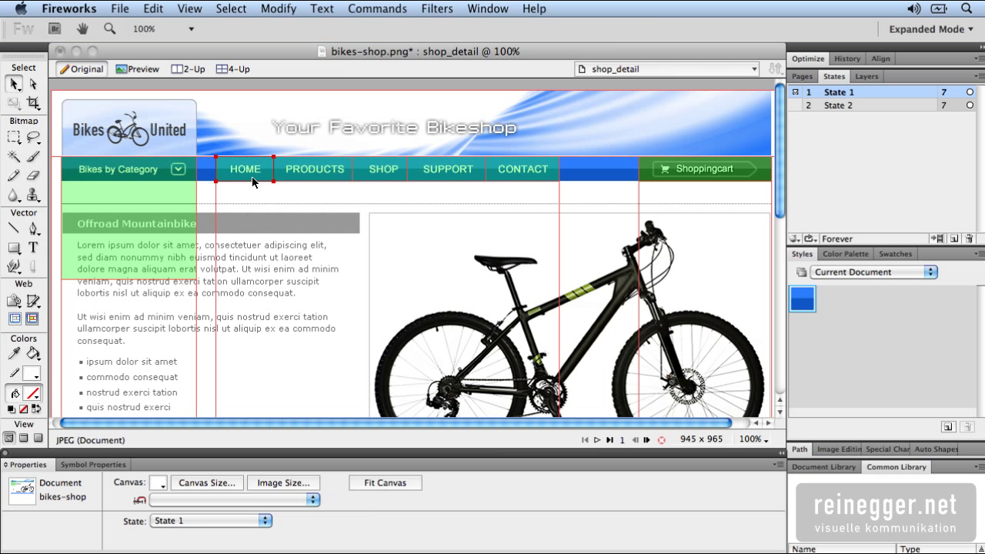
click(290, 179)
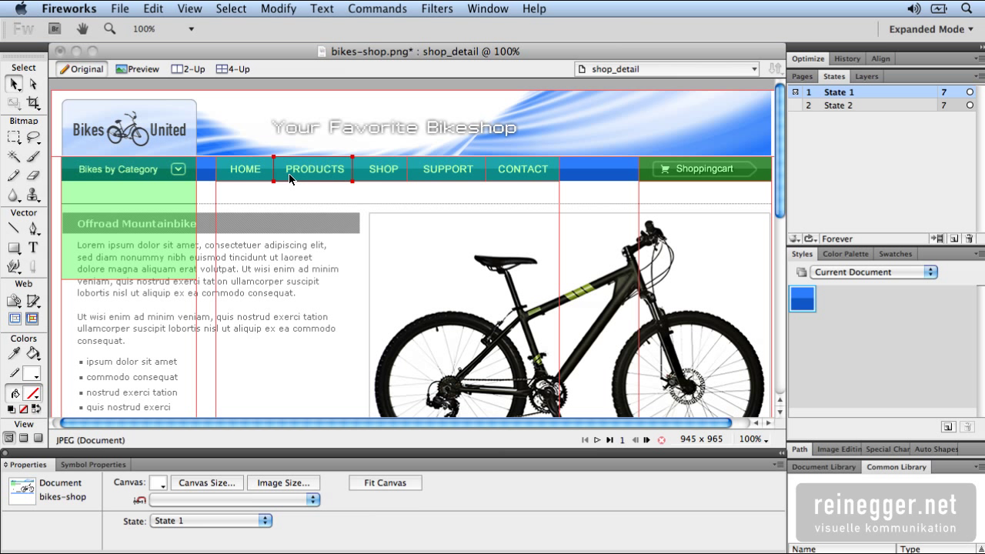
key(super+d)
click(16, 318)
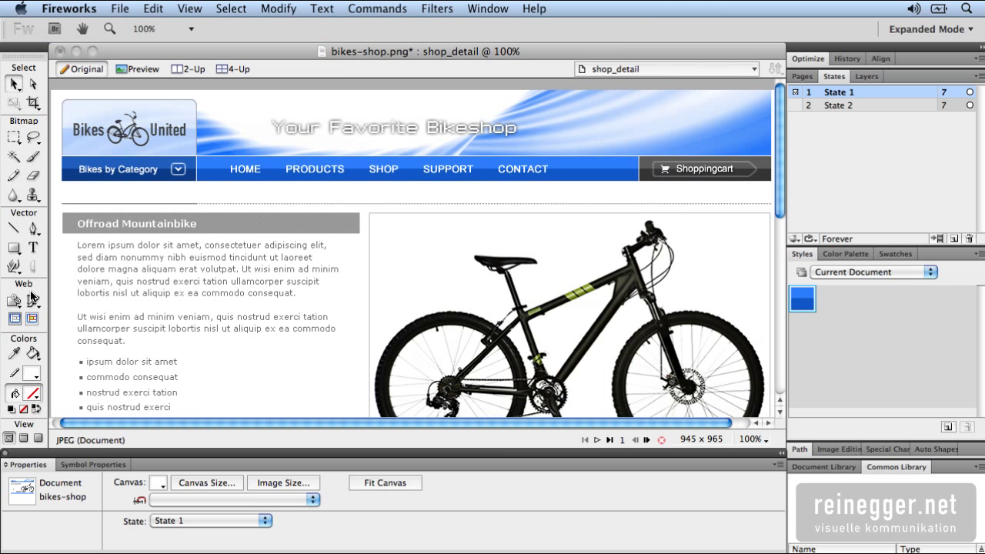
Step: In Preview, check the nav rollovers and the five-category Bikes by Category dropdown, then return to Original
click(152, 70)
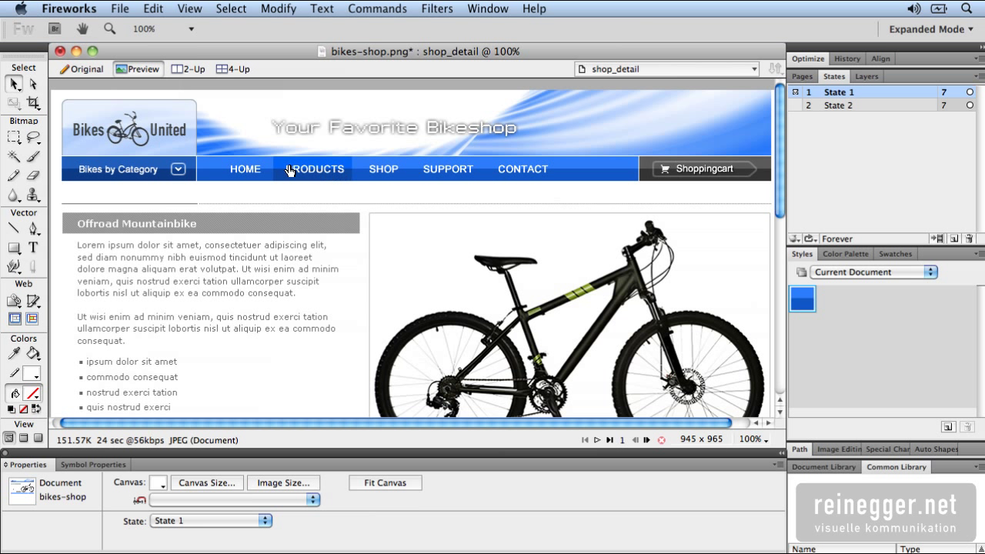
mouse_move(168, 166)
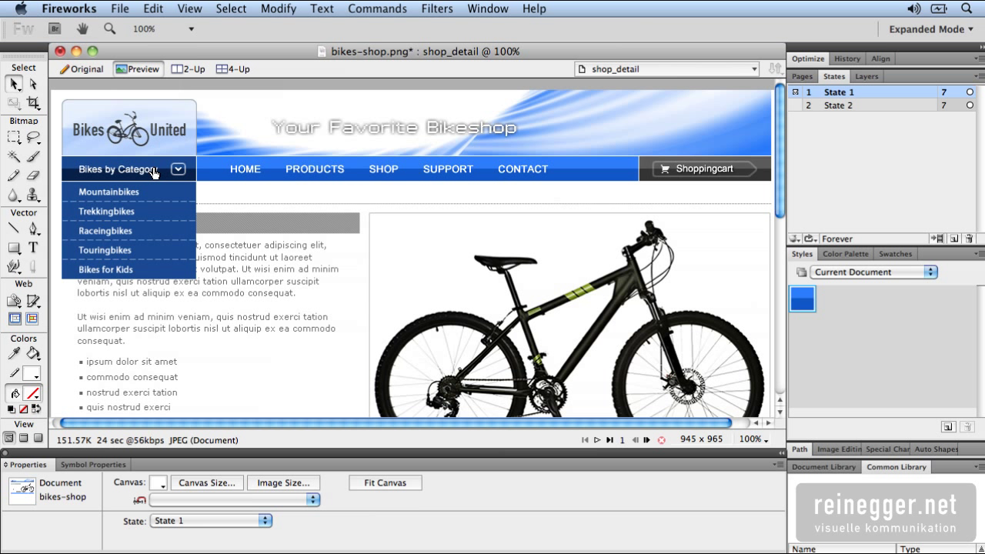
click(90, 68)
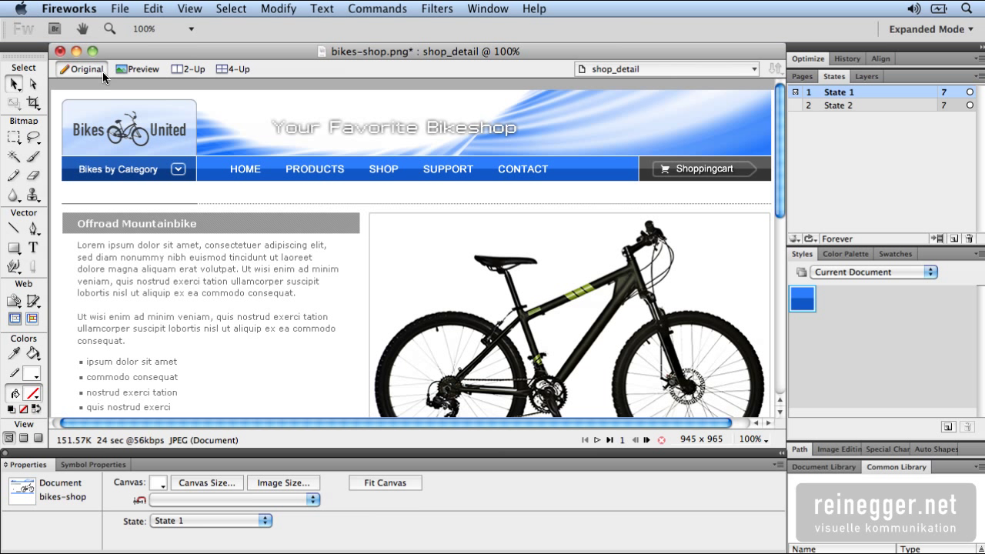
Step: Switch to the shop page with slices visible, check the CONTACT slice, and pick the Slice tool
click(589, 67)
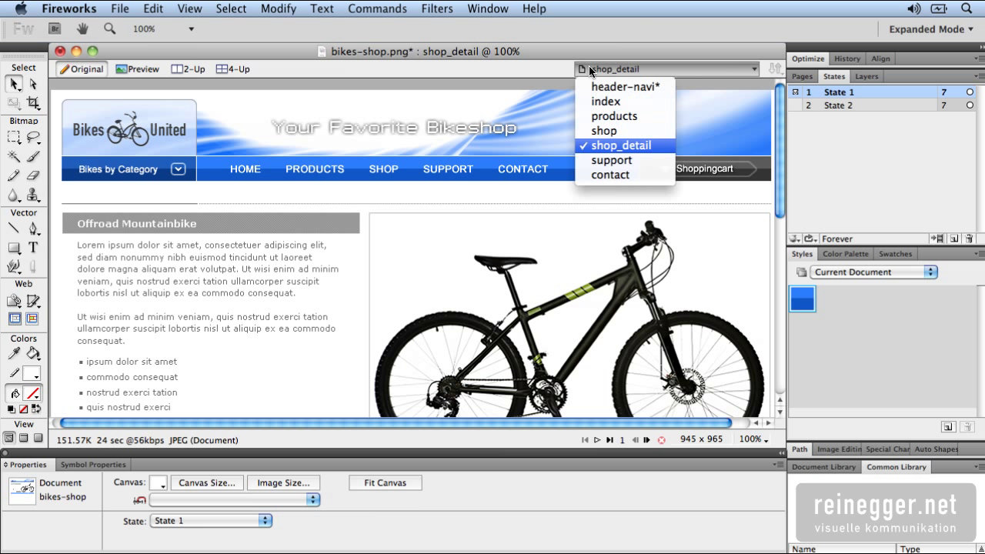
click(590, 129)
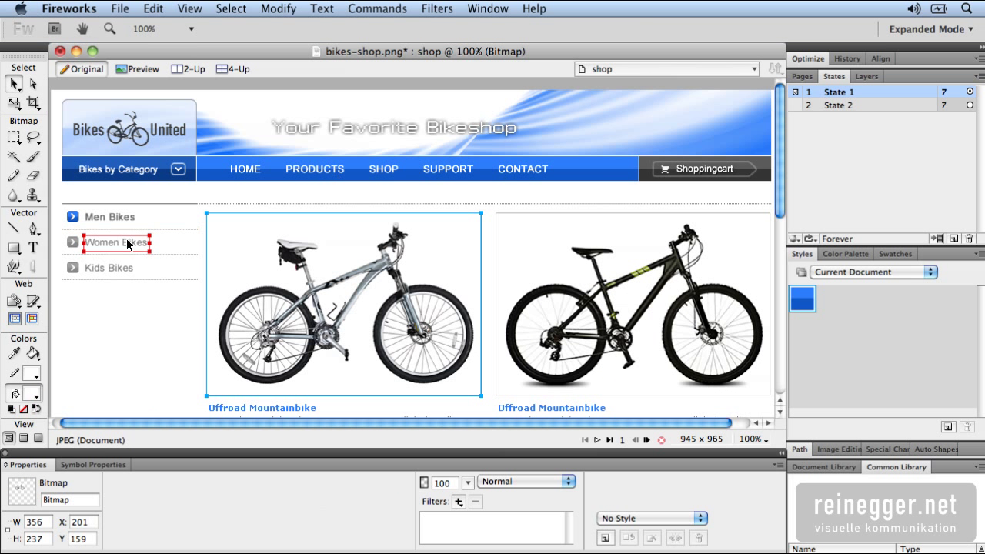
click(33, 320)
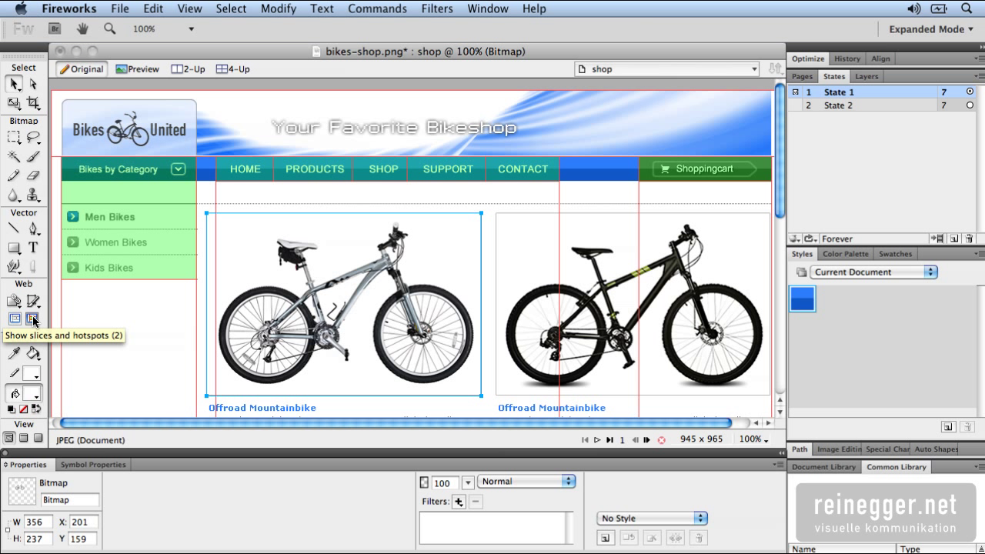
click(527, 173)
key(Escape)
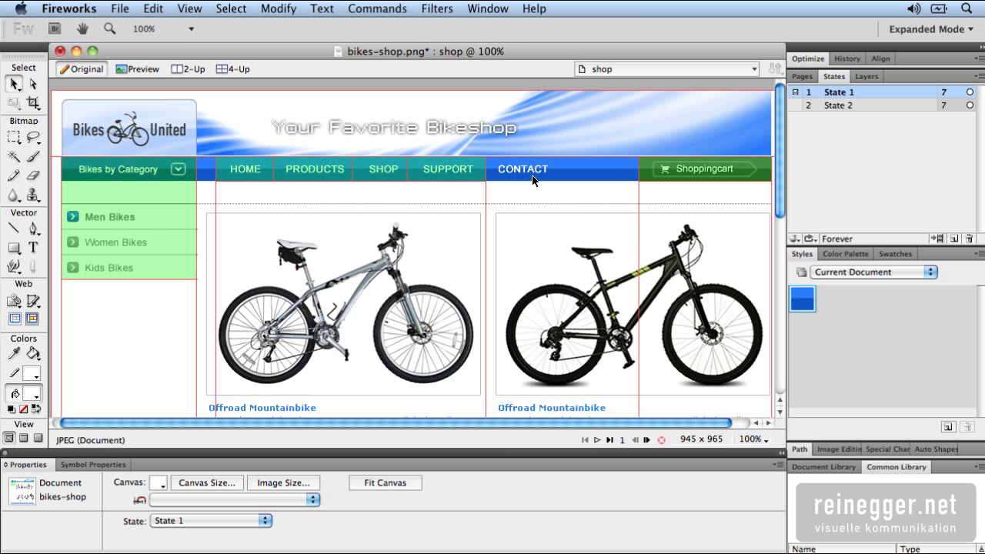
click(33, 300)
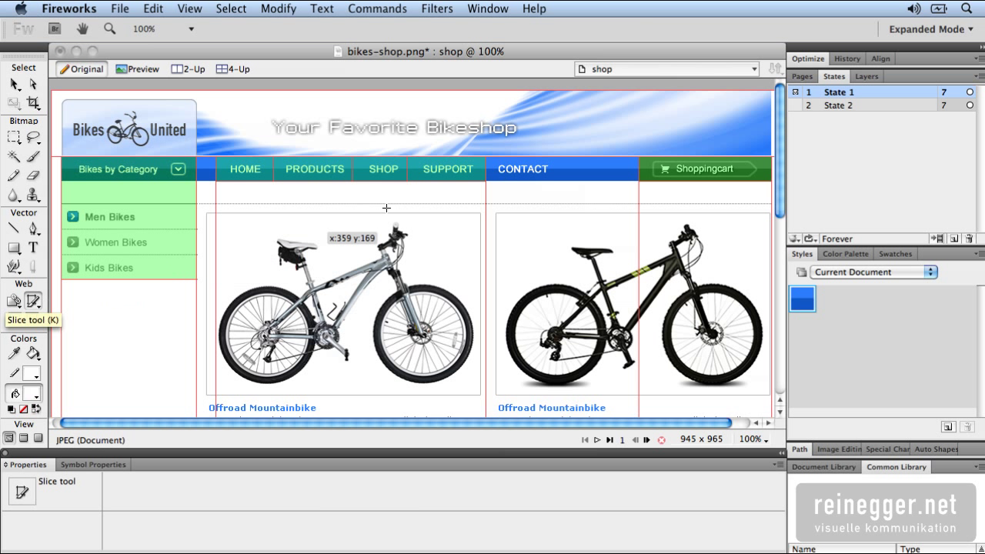
Step: Draw a 94×32 slice over the CONTACT button and select it
drag(484, 157, 558, 179)
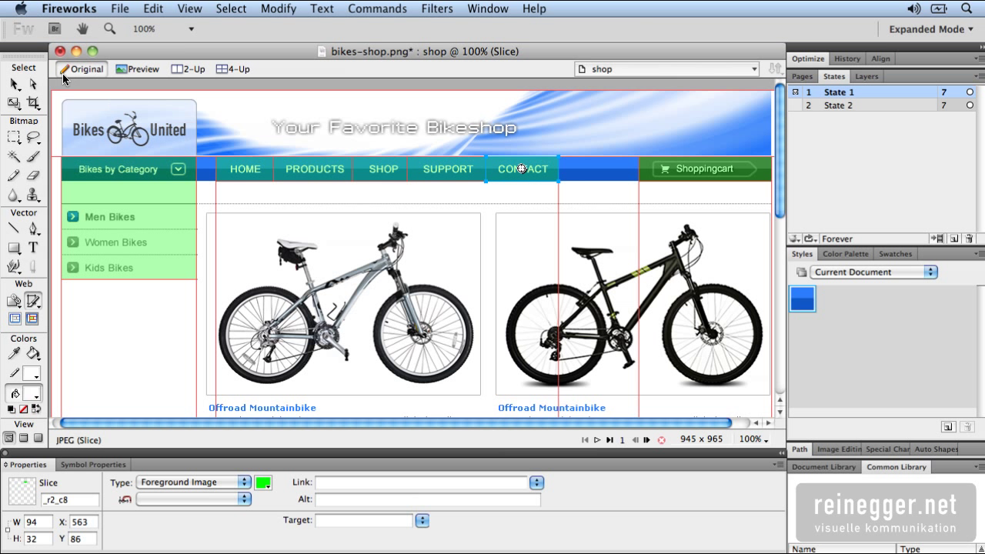
click(16, 85)
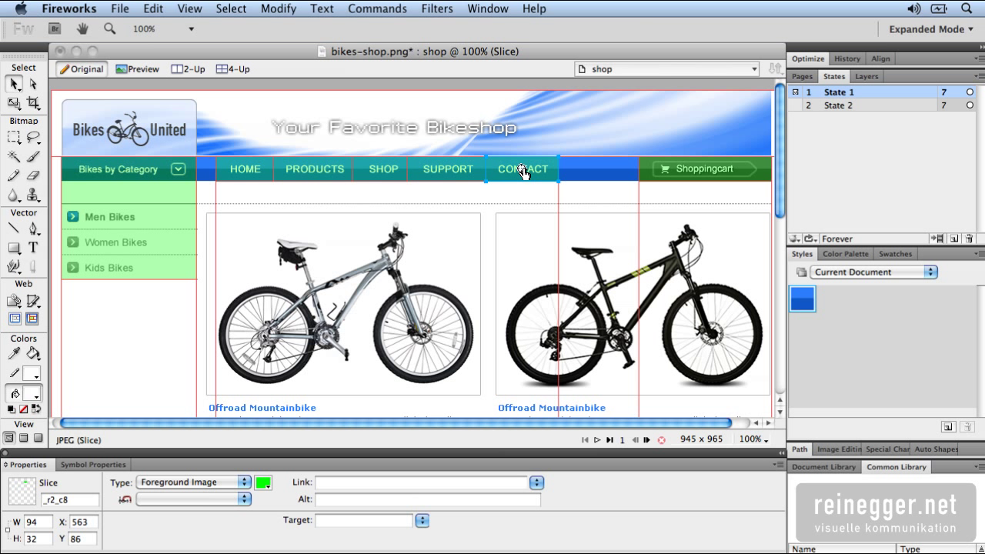
click(523, 172)
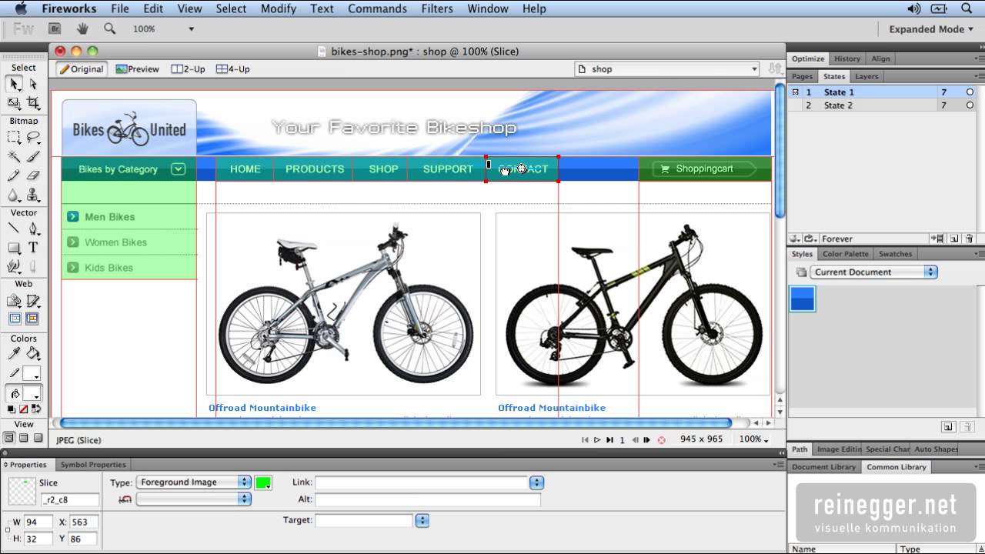
Step: Give the CONTACT slice a Swap Image behavior using State 2 as the swap source
click(504, 170)
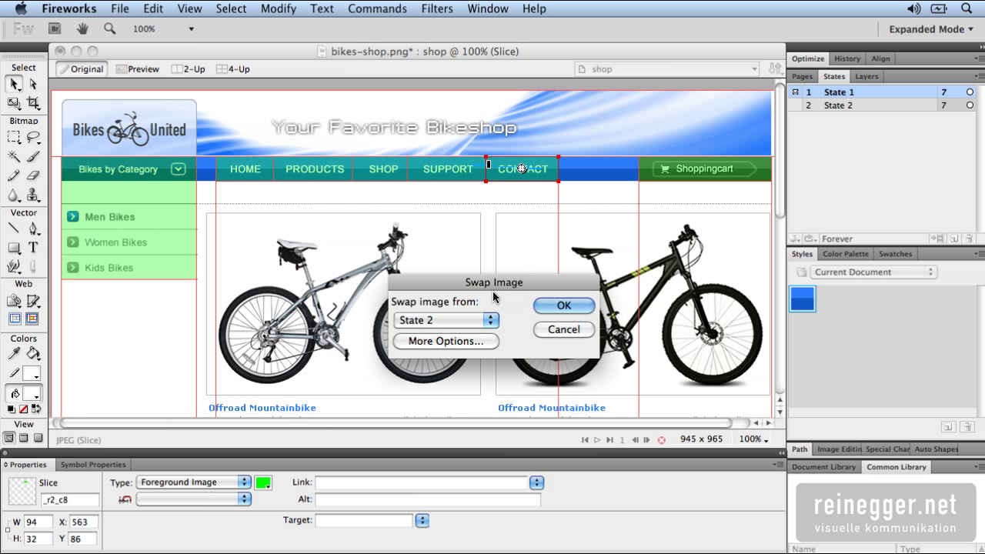
click(493, 324)
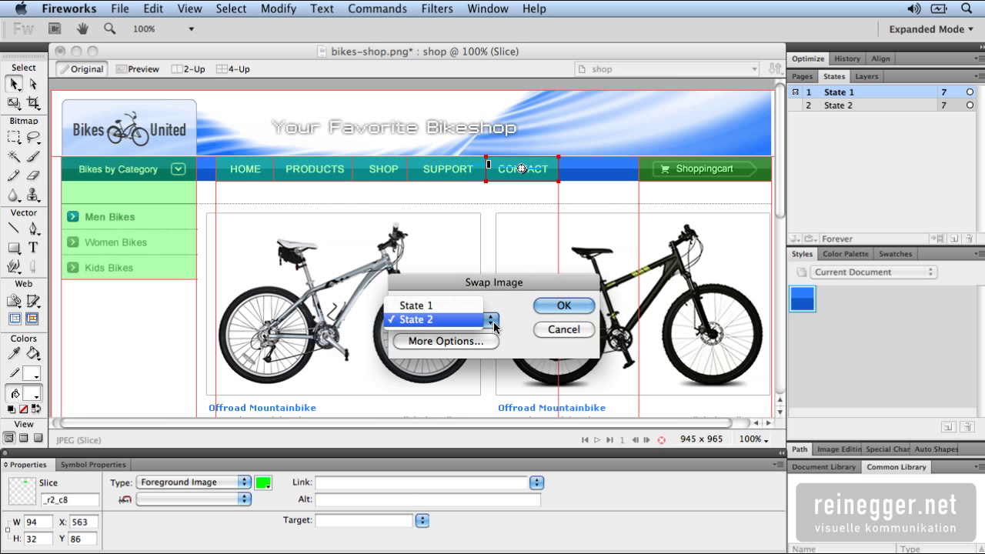
click(504, 327)
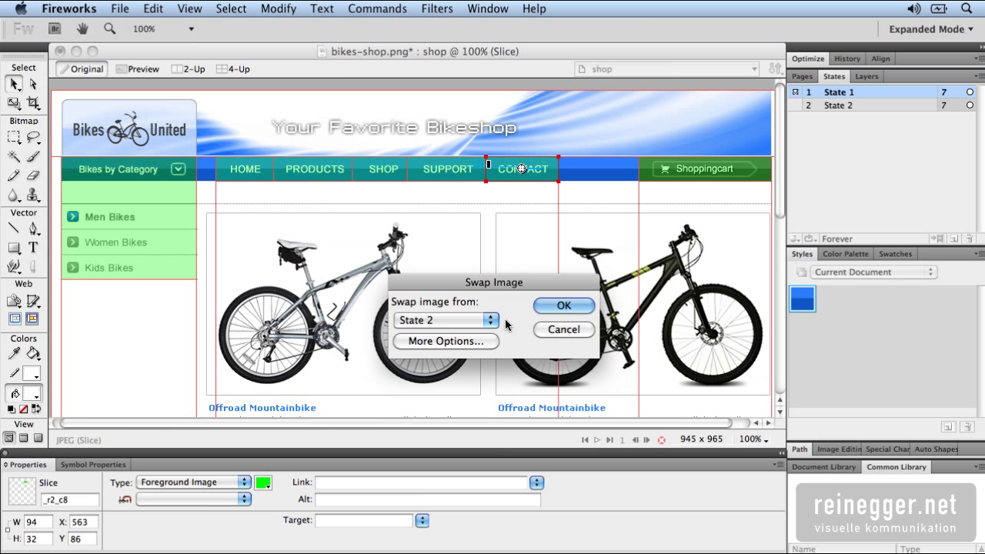
click(549, 308)
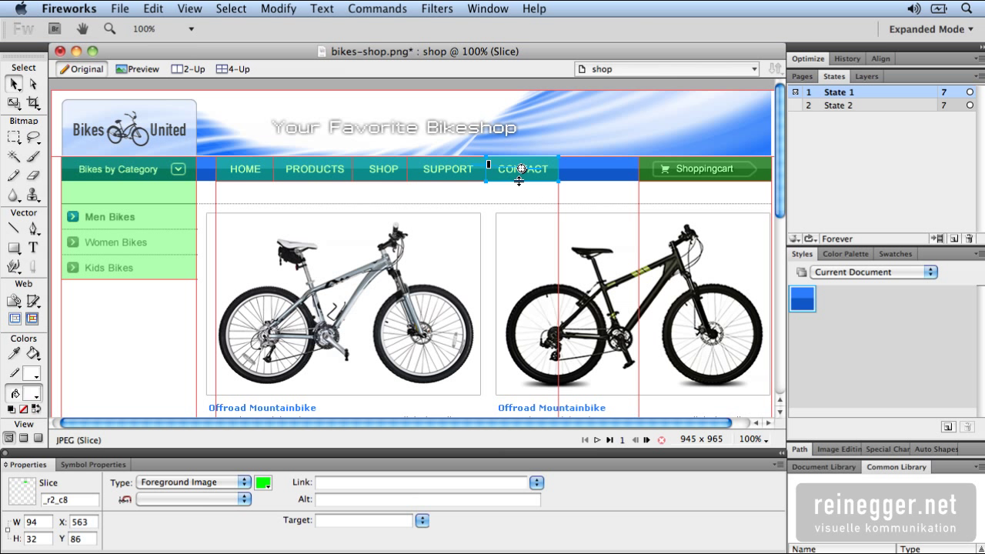
Step: Set the CONTACT slice's link to contact.htm in the Property inspector
click(536, 483)
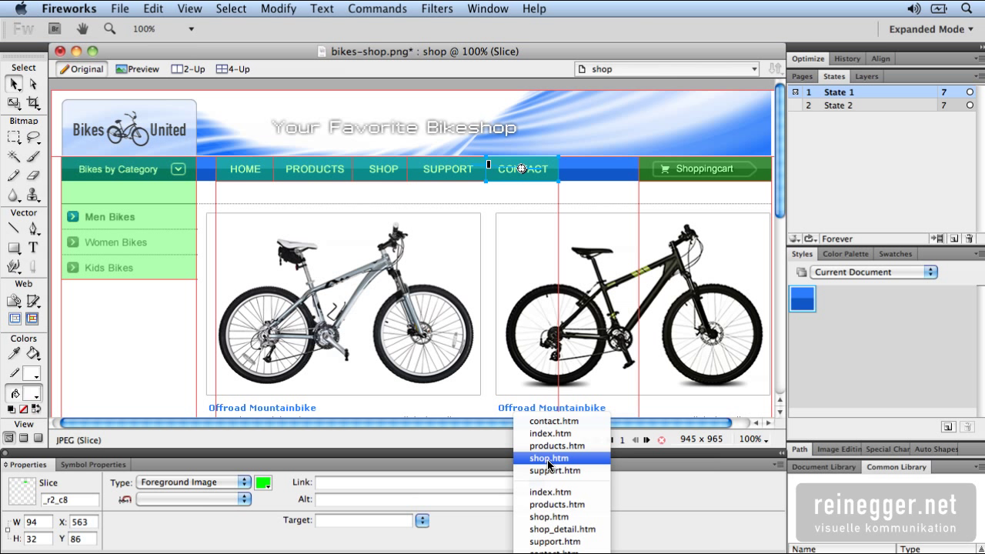
click(544, 421)
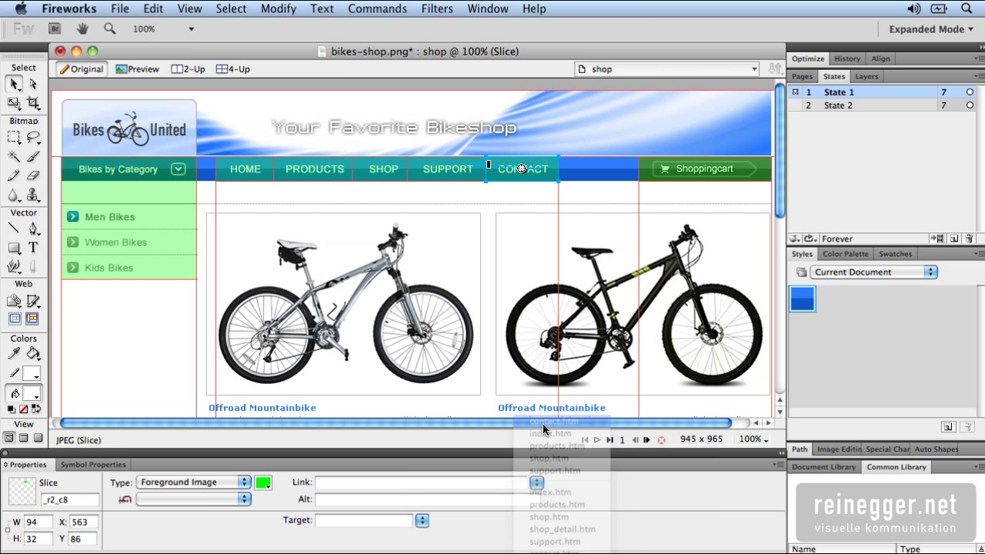
key(j)
key(super+d)
scroll(414, 296, down, 5)
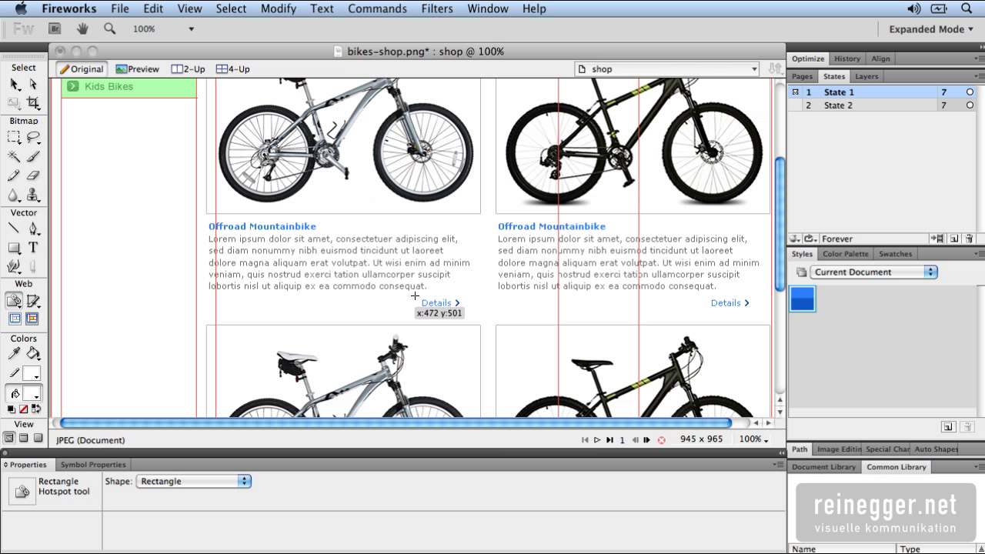
Step: Draw a 64×20 hotspot over the first bike's Details link and link it to shop_detail.htm
drag(415, 296, 464, 310)
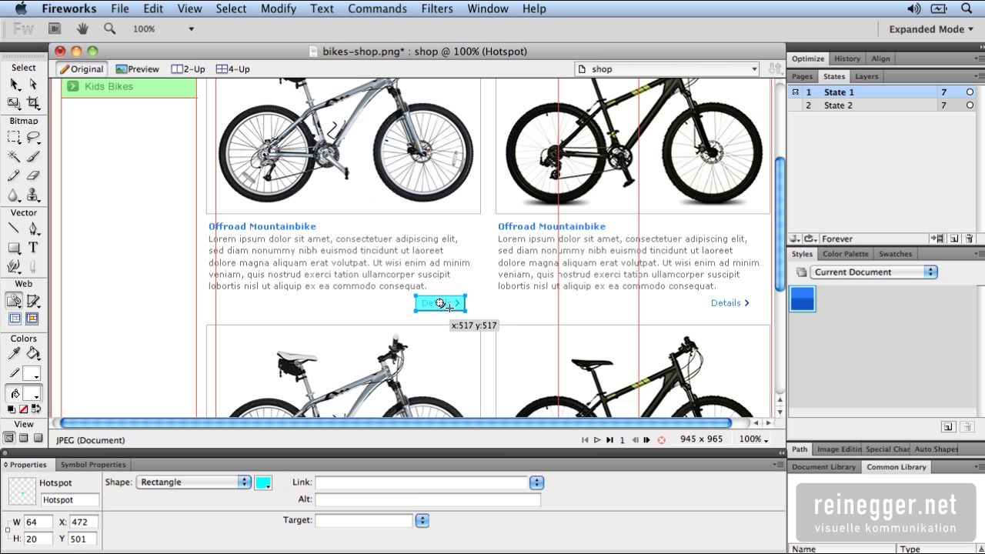
click(536, 482)
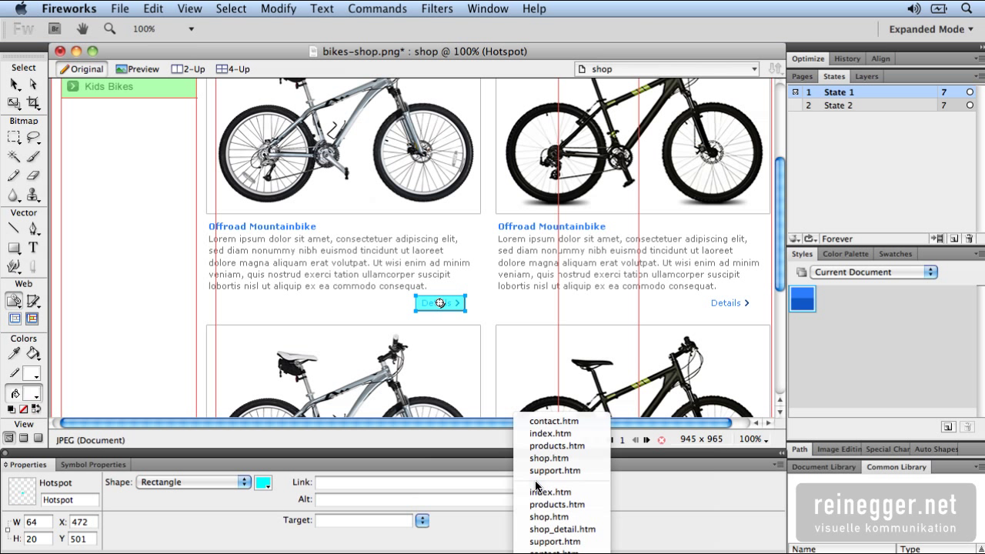
click(554, 529)
click(120, 9)
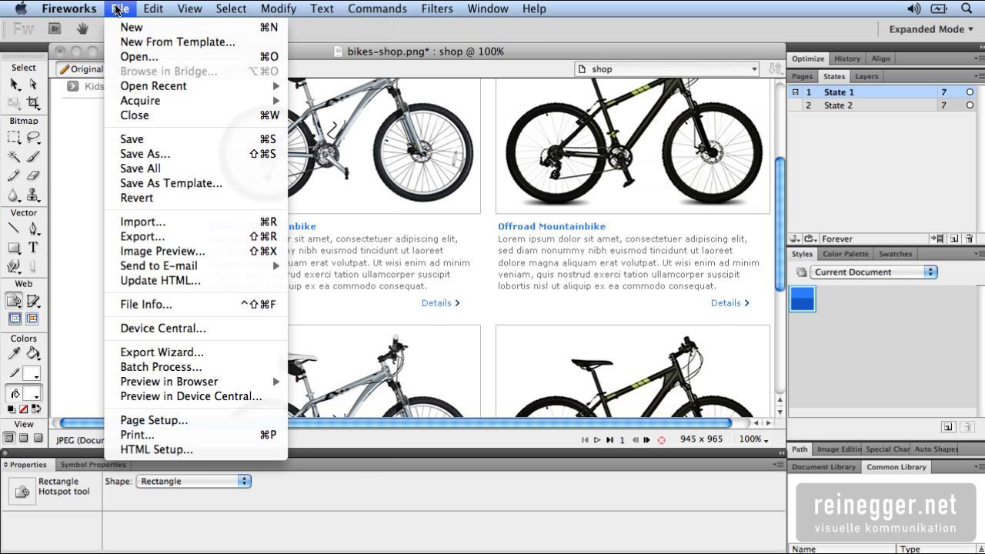
Step: Preview all pages of the mockup in Firefox from the Preview in Browser menu
mouse_move(221, 390)
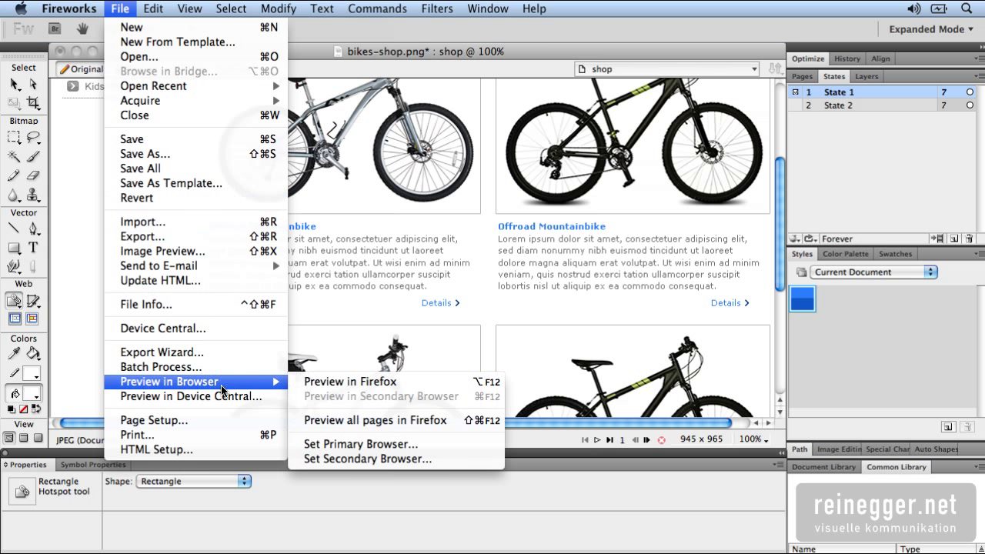
click(370, 423)
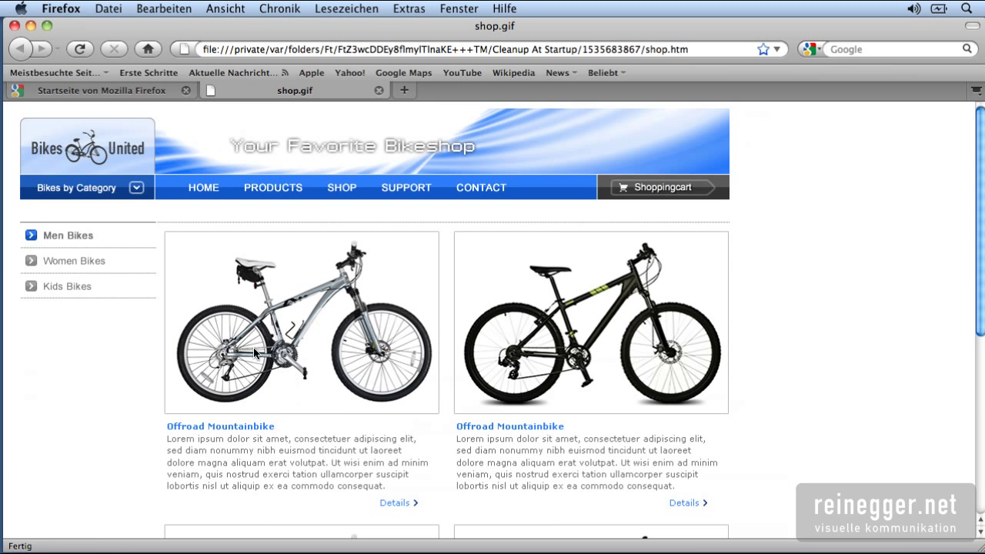
Step: In Firefox, try the category list and CONTACT, SUPPORT, PRODUCTS, HOME, SHOP links, then open Offroad Mountainbike Details
click(135, 193)
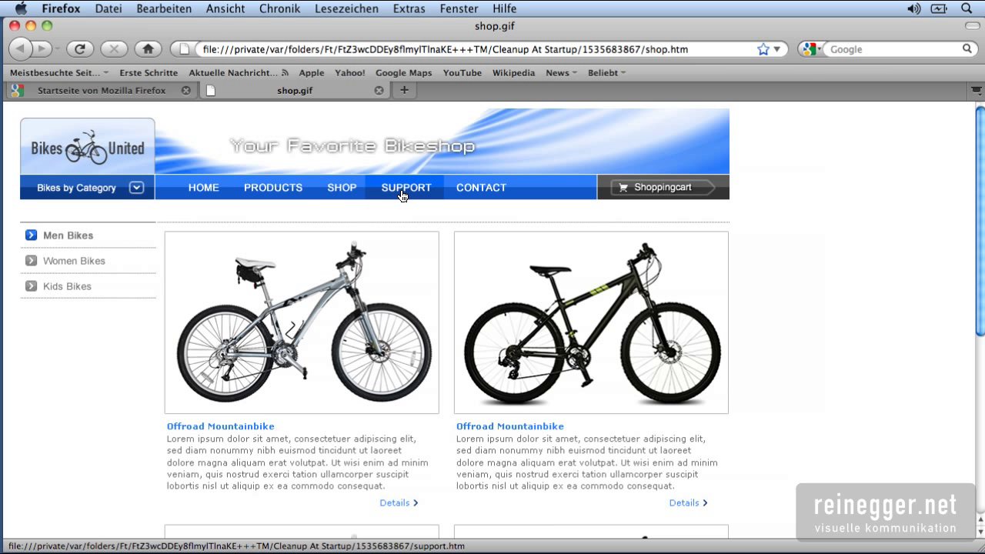
click(473, 193)
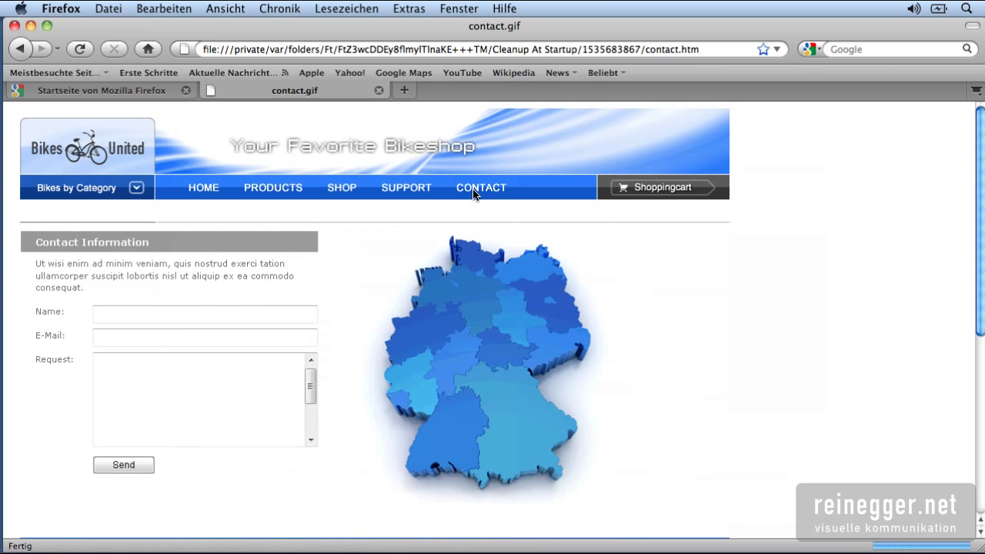
click(424, 192)
click(351, 190)
click(273, 190)
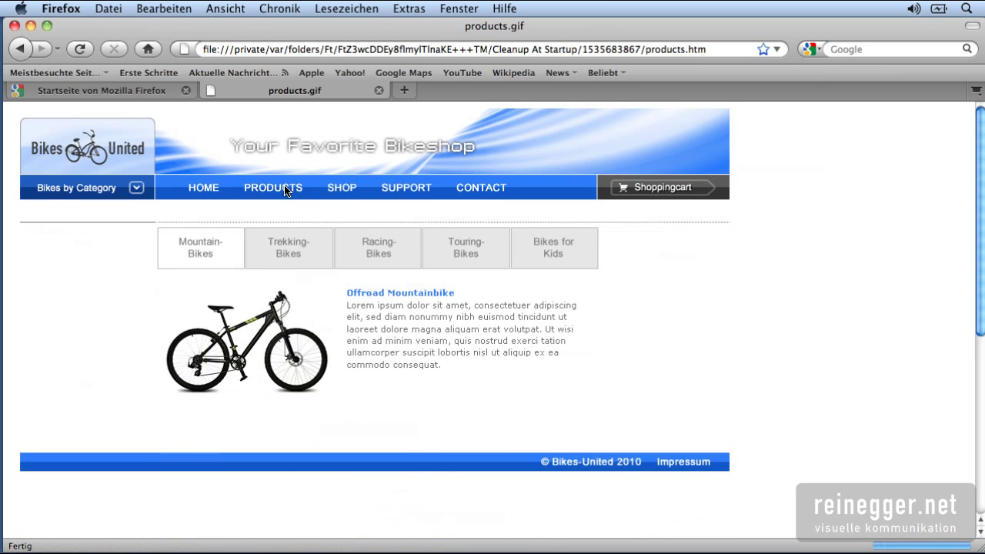
click(209, 191)
click(331, 189)
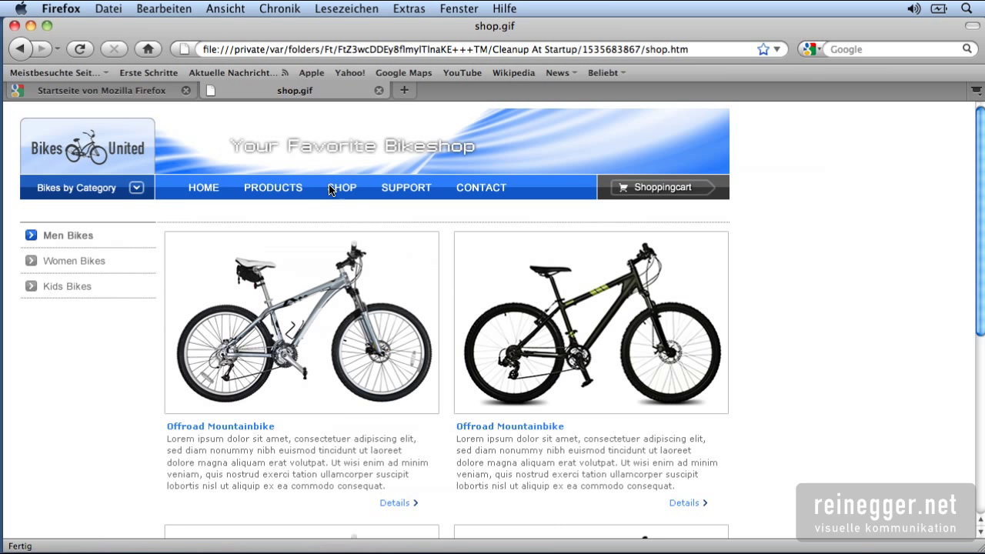
scroll(405, 235, down, 3)
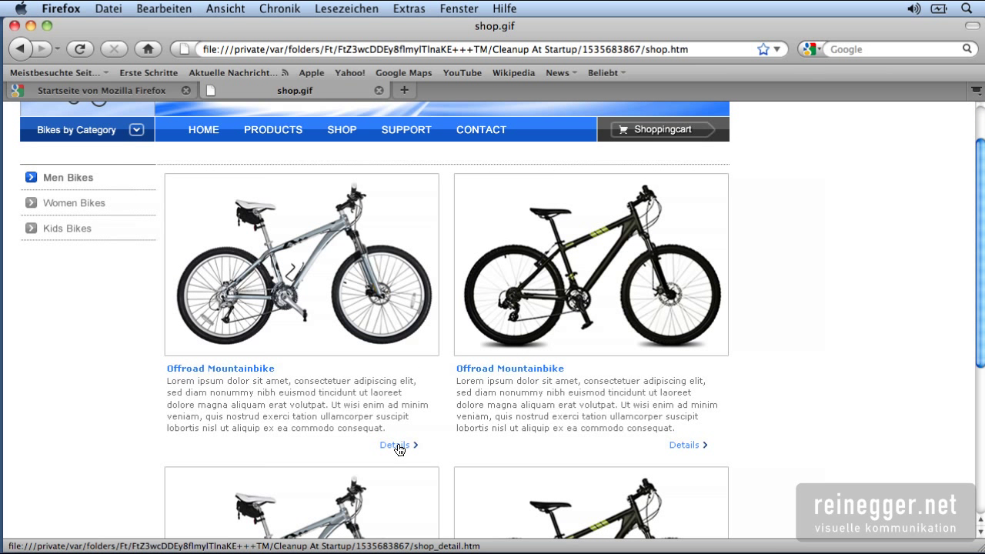
click(399, 450)
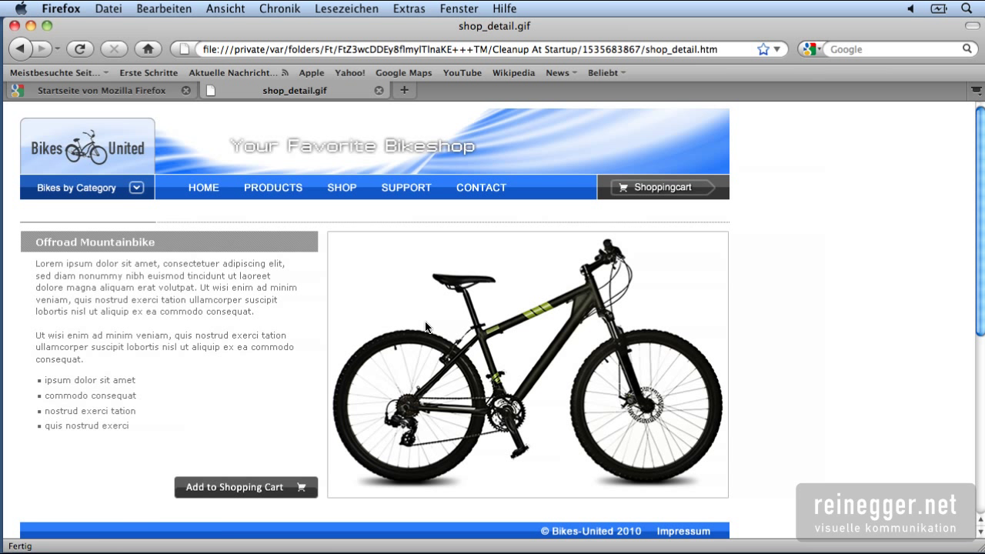
Step: Back in Fireworks, compare the shop page in the 2-Up and 4-Up export previews
key(super+Tab)
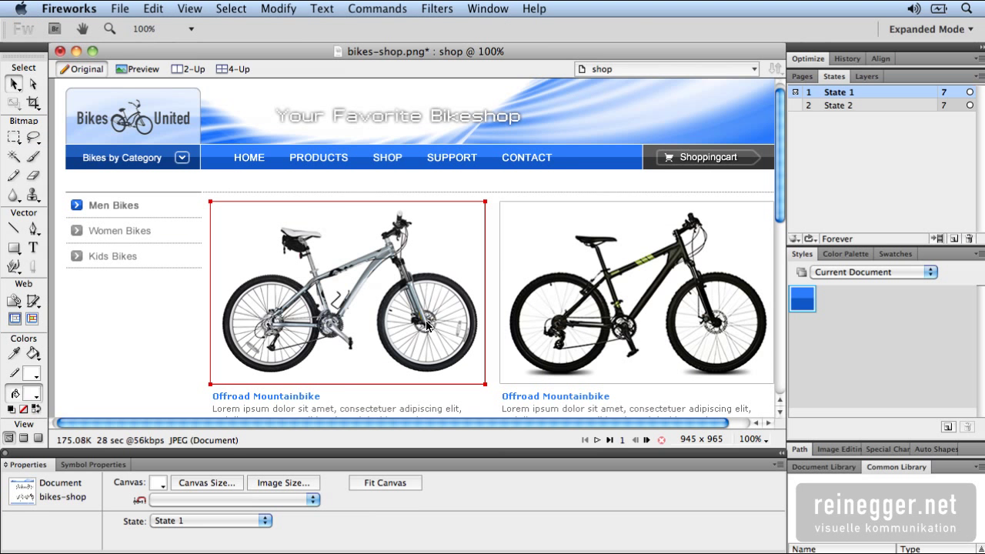
click(186, 70)
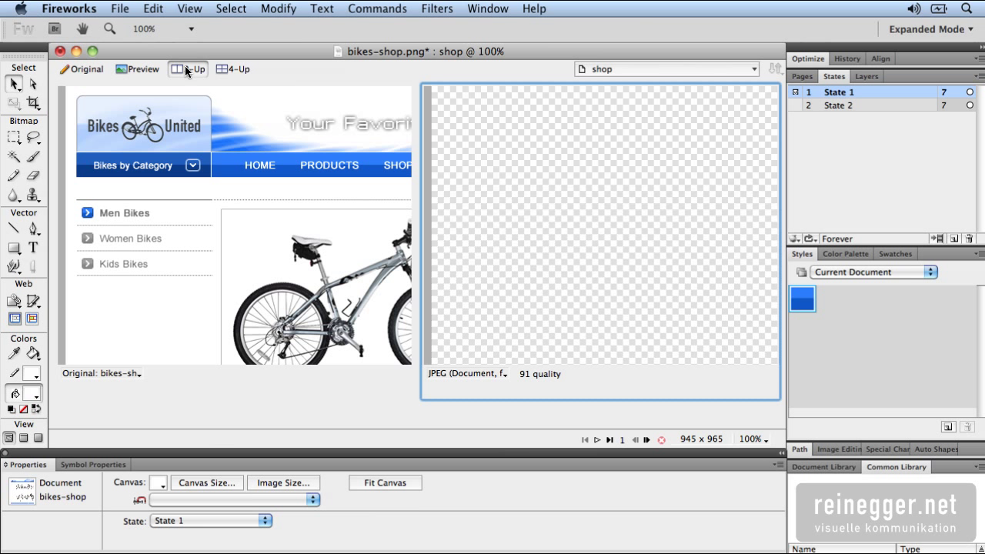
click(227, 68)
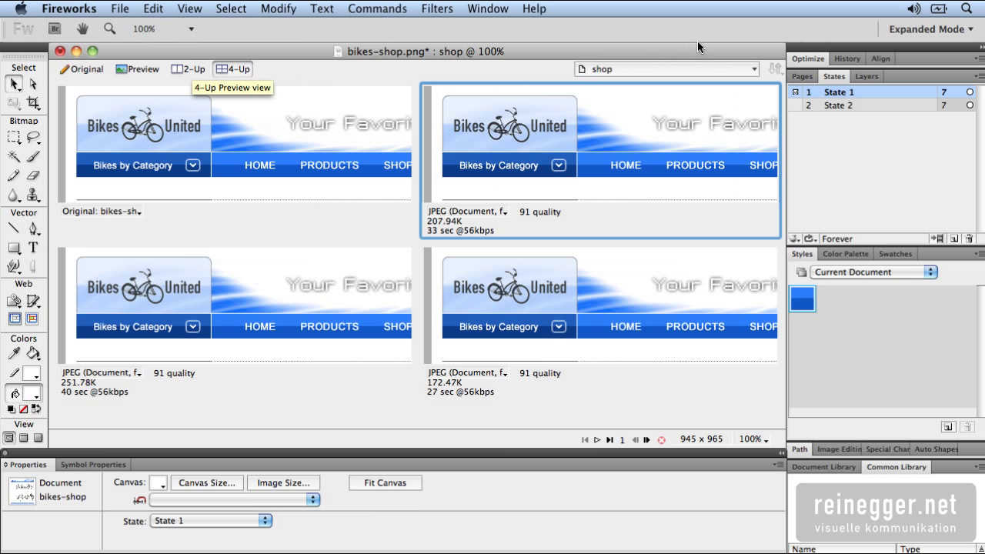
Step: Check the export format in the Optimize panel, keeping JPEG at 91 quality
click(800, 60)
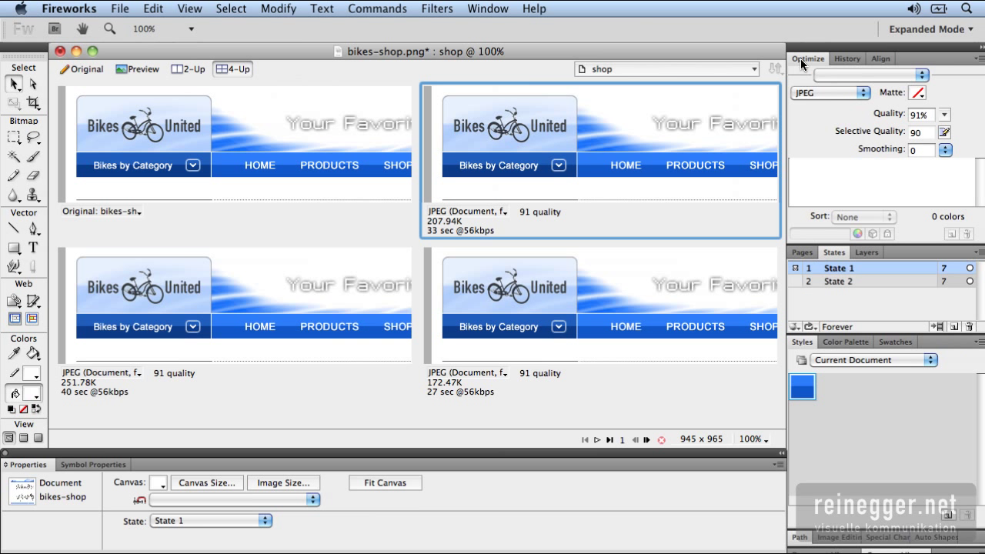
click(827, 93)
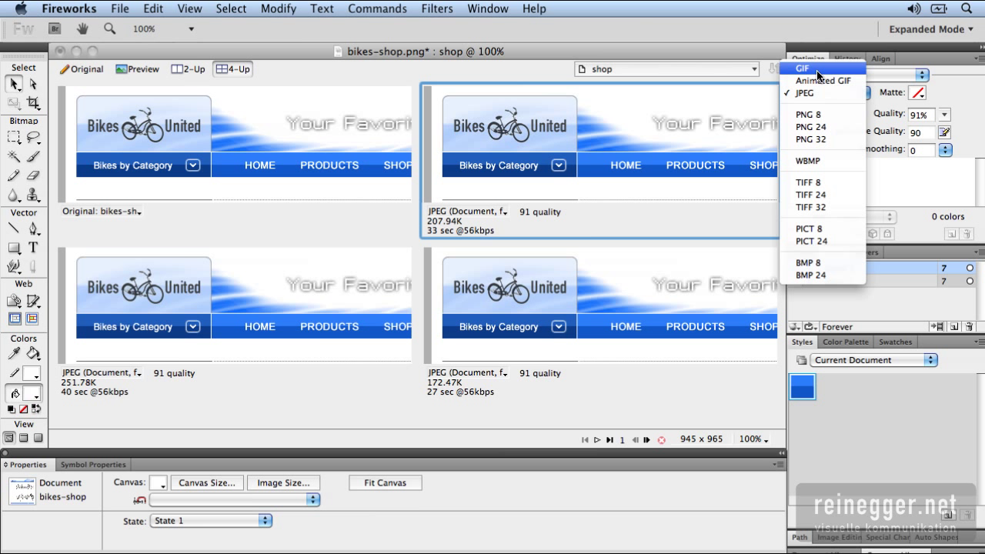
click(937, 87)
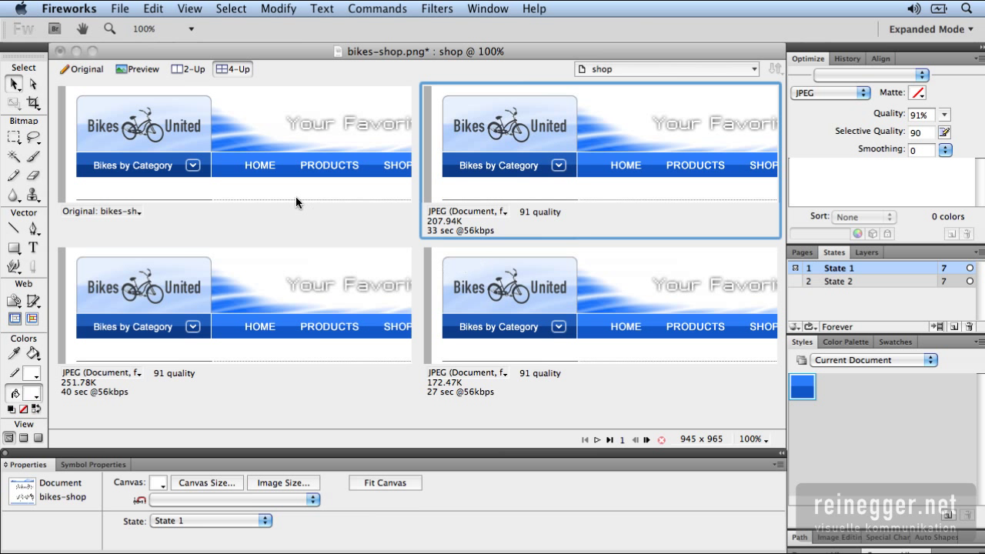
Step: Return to the single Original view and browse the AIR Mouse Events and Flex Skinning commands
click(86, 70)
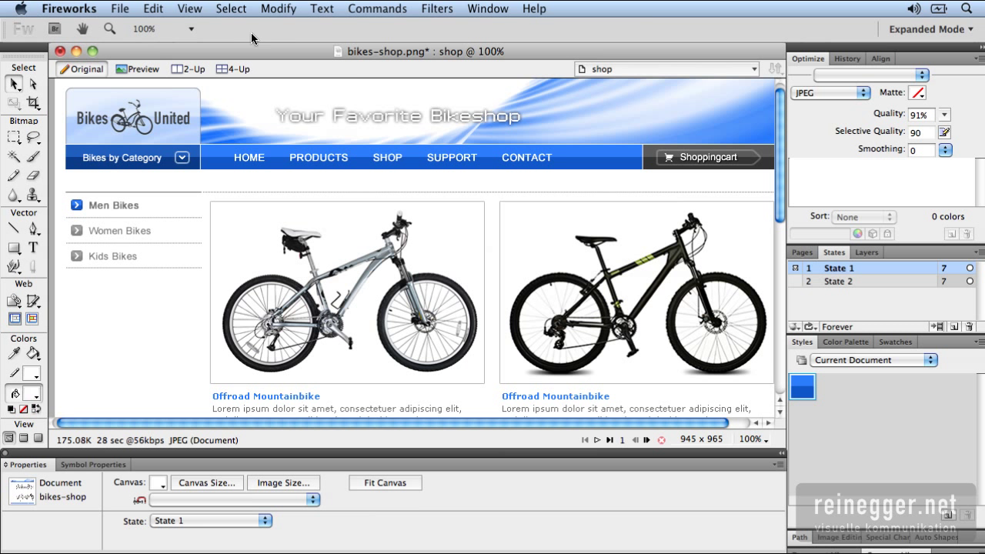
click(358, 9)
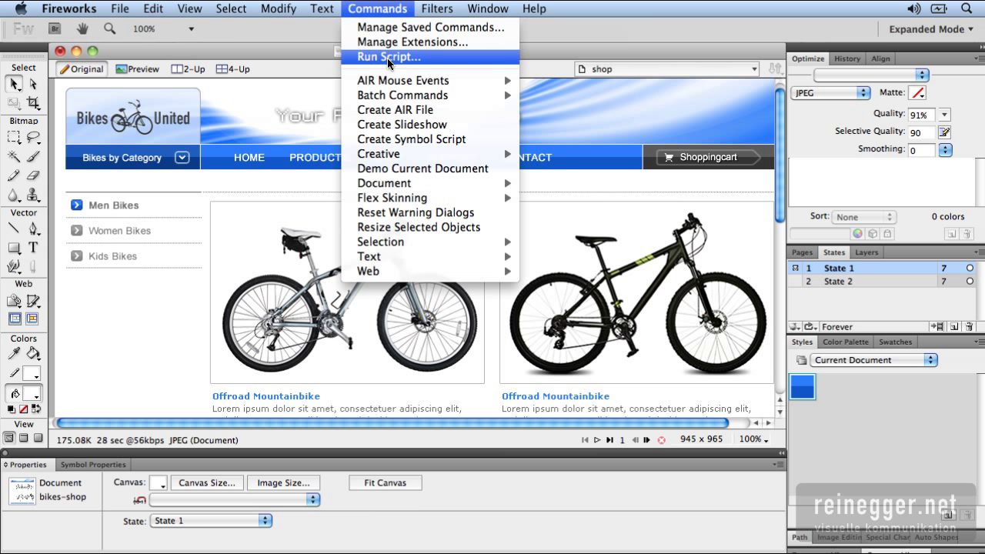
mouse_move(394, 83)
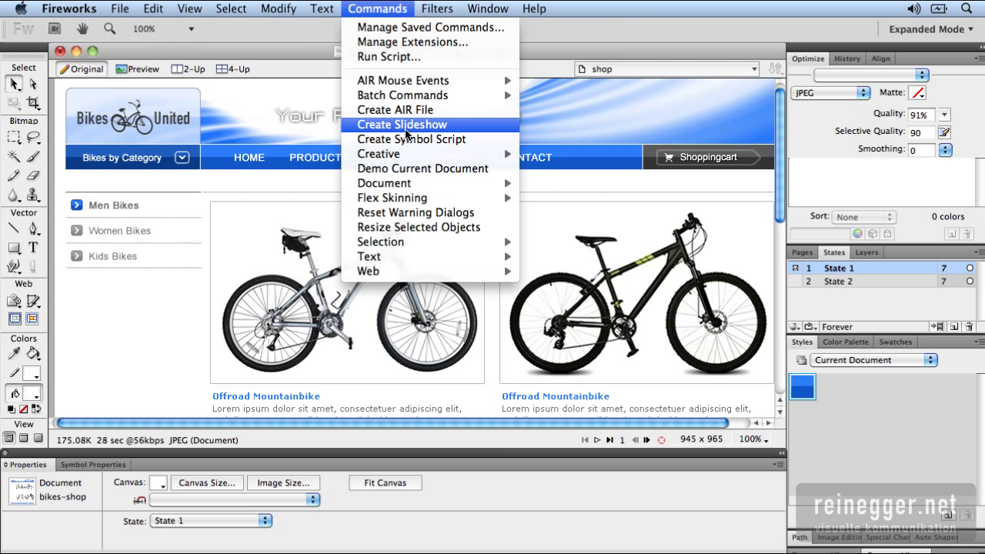
mouse_move(405, 204)
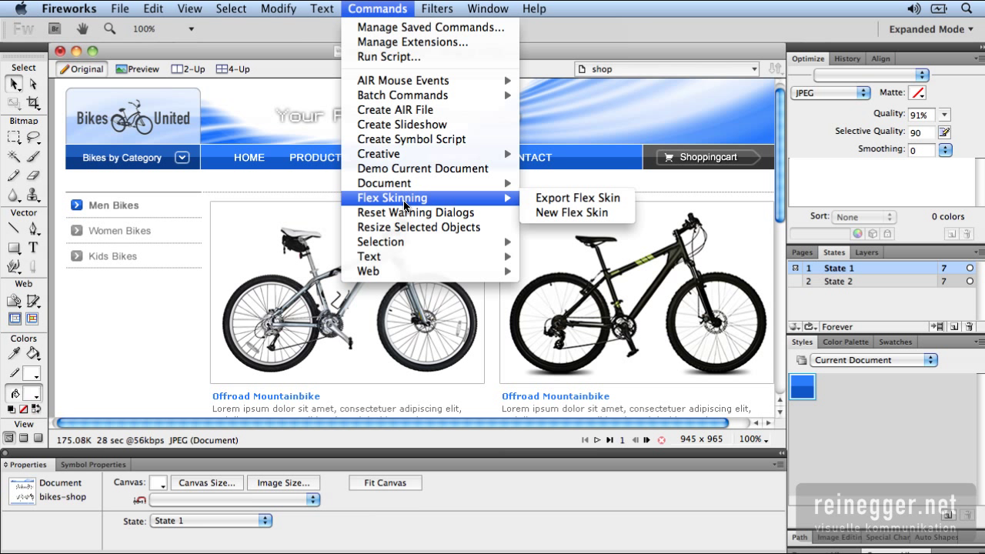
mouse_move(121, 15)
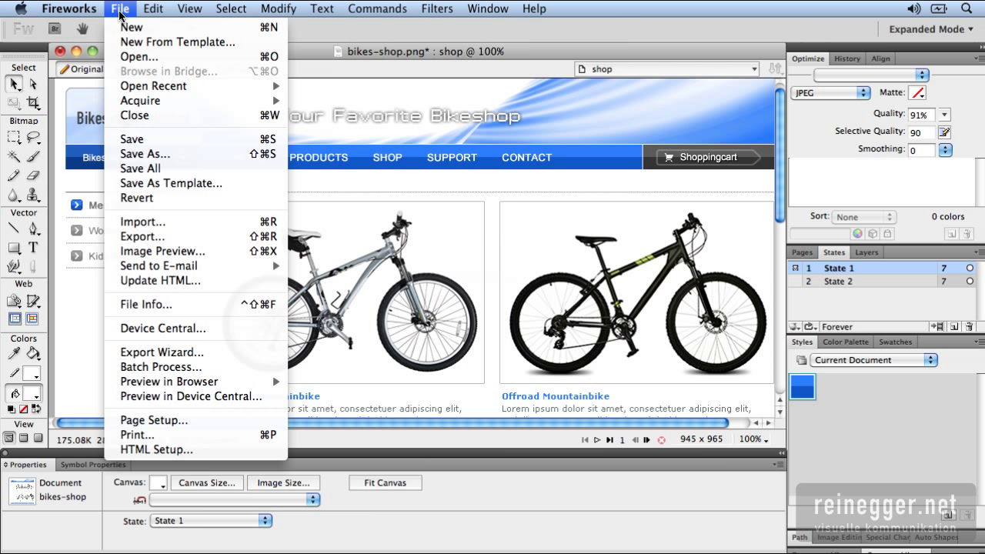
click(142, 236)
click(380, 208)
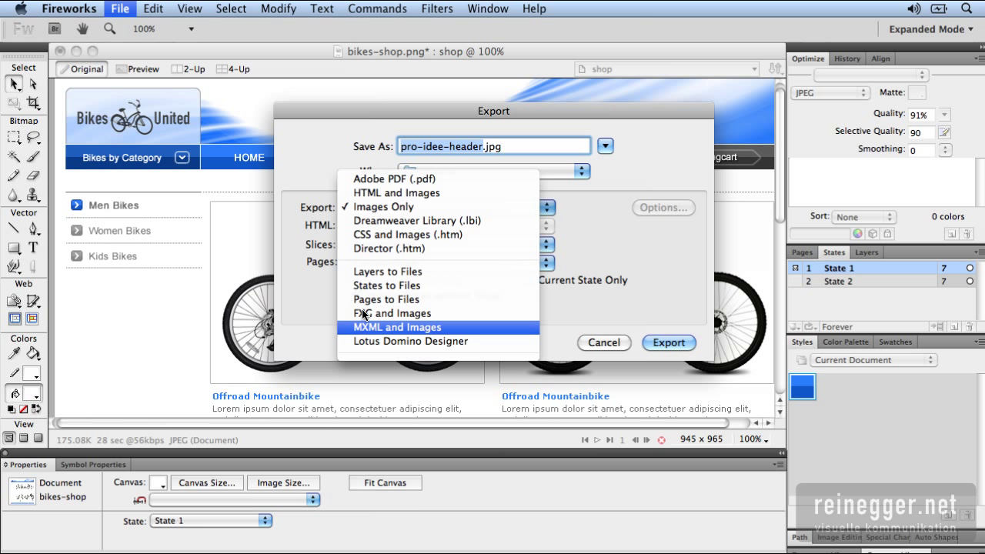
click(580, 242)
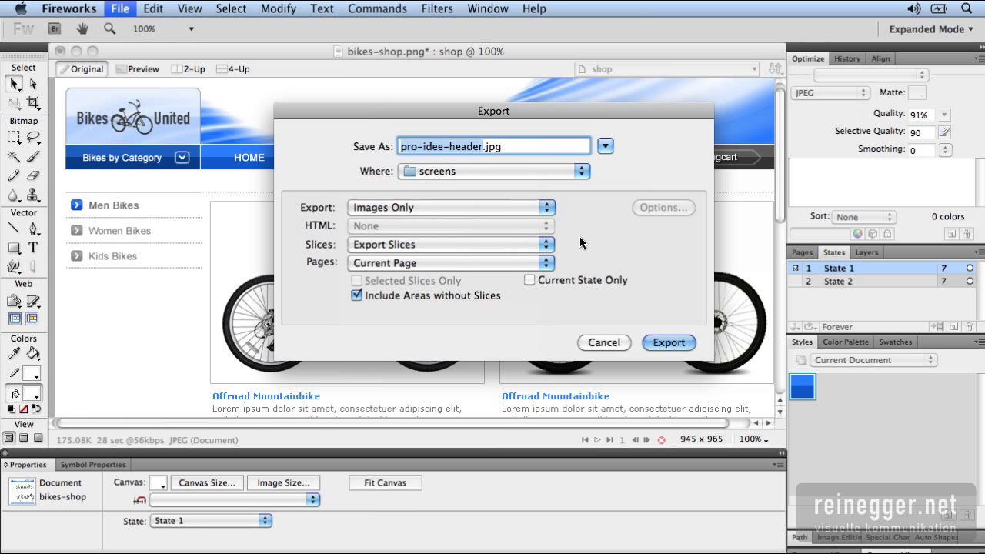
click(600, 343)
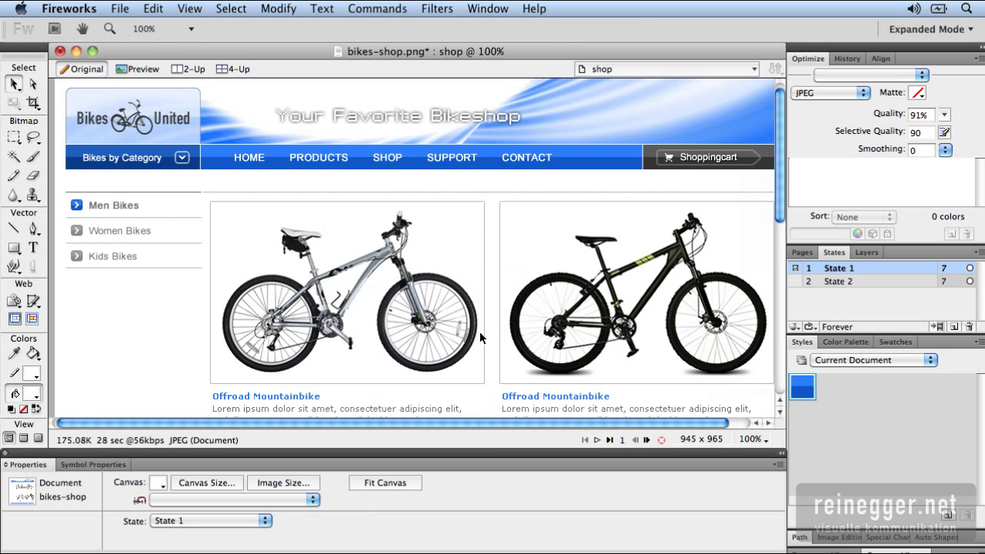
Step: Measure the Bikes United logo width (173 px) with the Measure Tool and colour it red
click(22, 253)
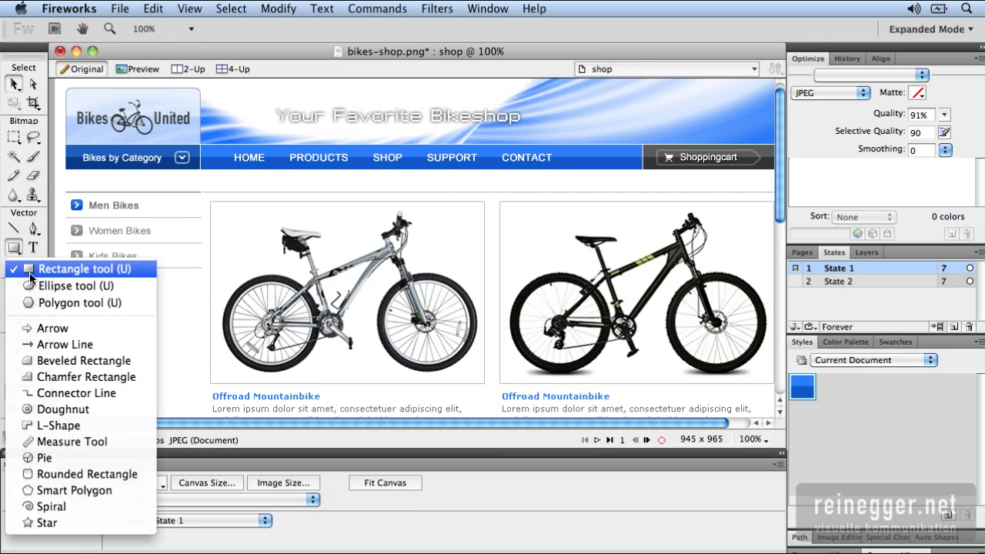
click(76, 443)
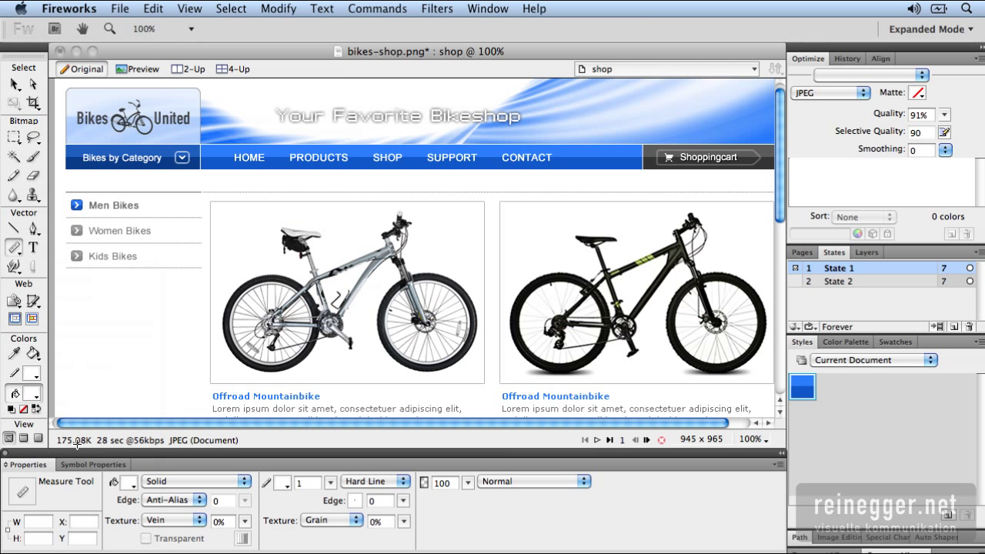
drag(66, 117, 200, 117)
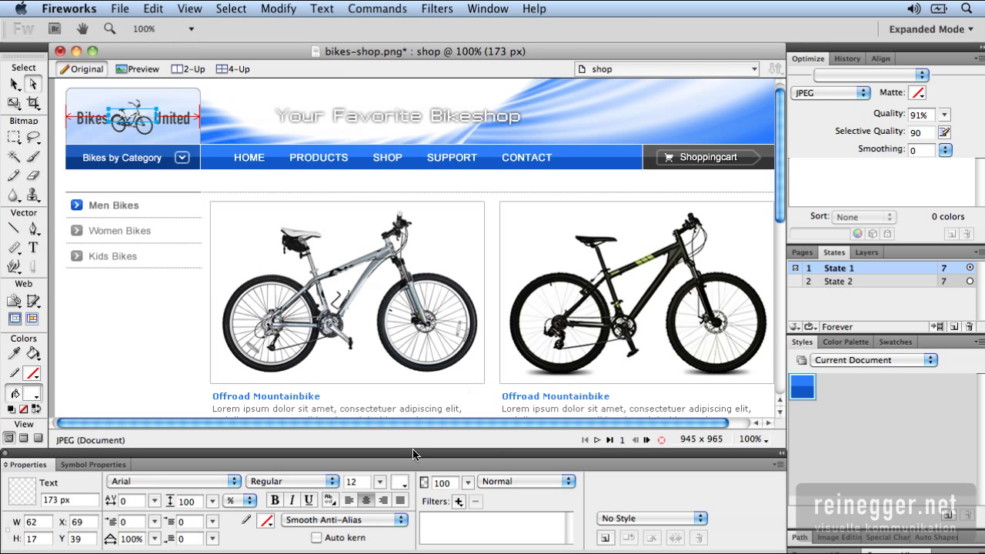
click(399, 482)
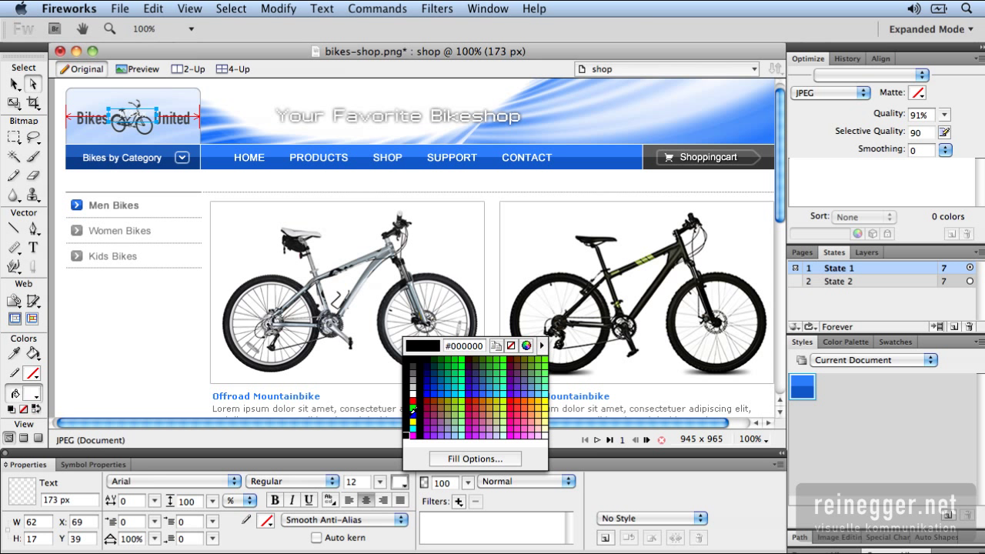
click(414, 396)
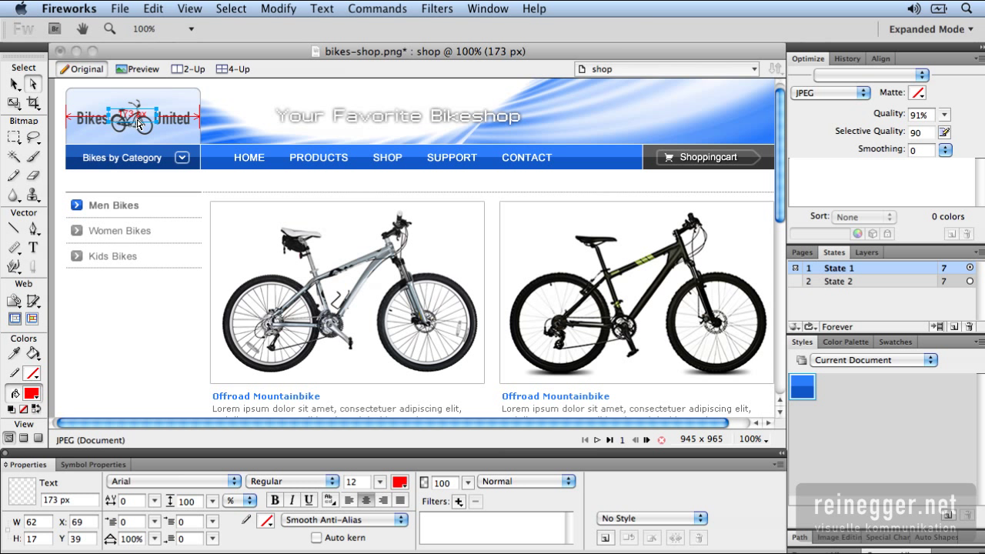
Step: Measure the Shoppingcart section of the navigation bar (142 px) and return to selection
click(14, 247)
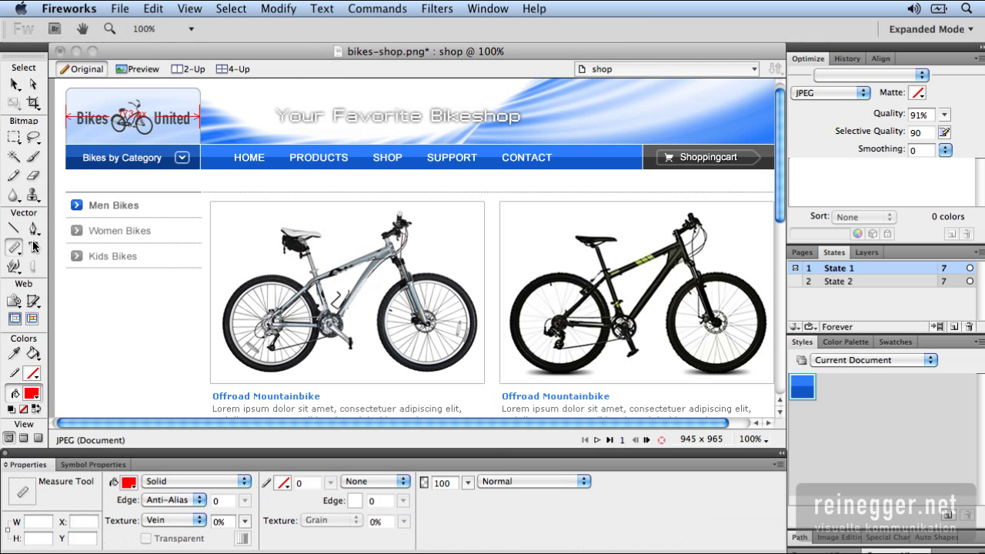
click(642, 153)
drag(642, 152, 772, 153)
key(v)
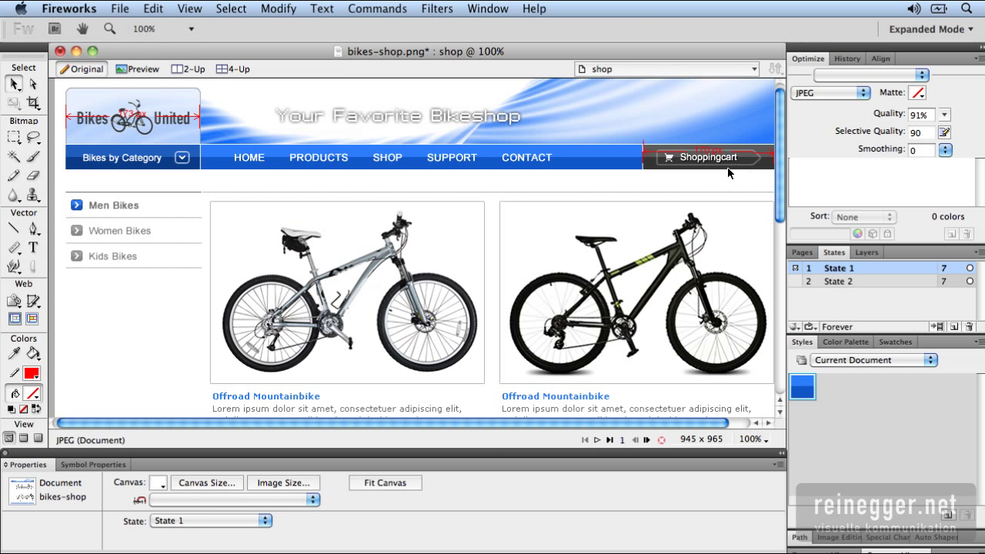
click(123, 10)
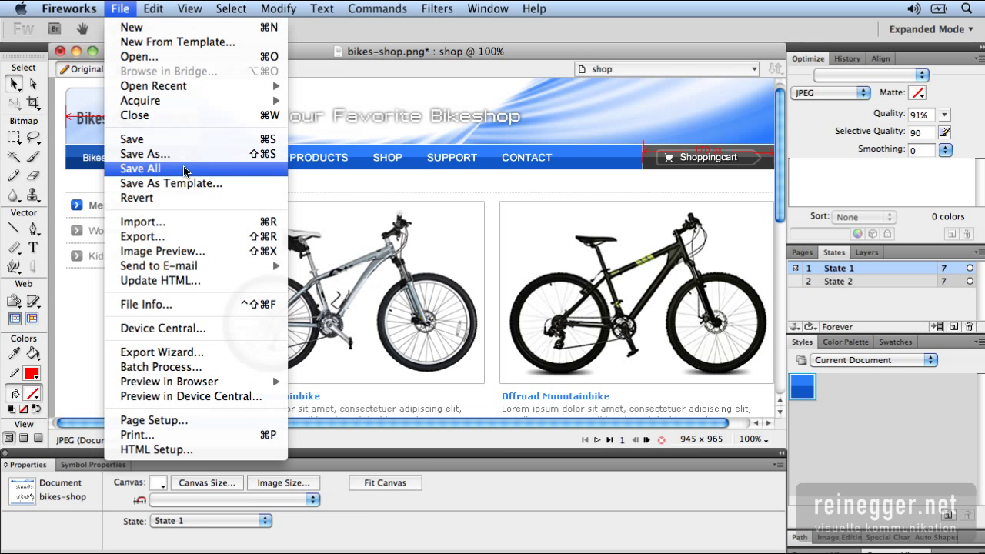
Step: Choose New From Template and select Restaurant.png in the Wireframes folder
click(185, 44)
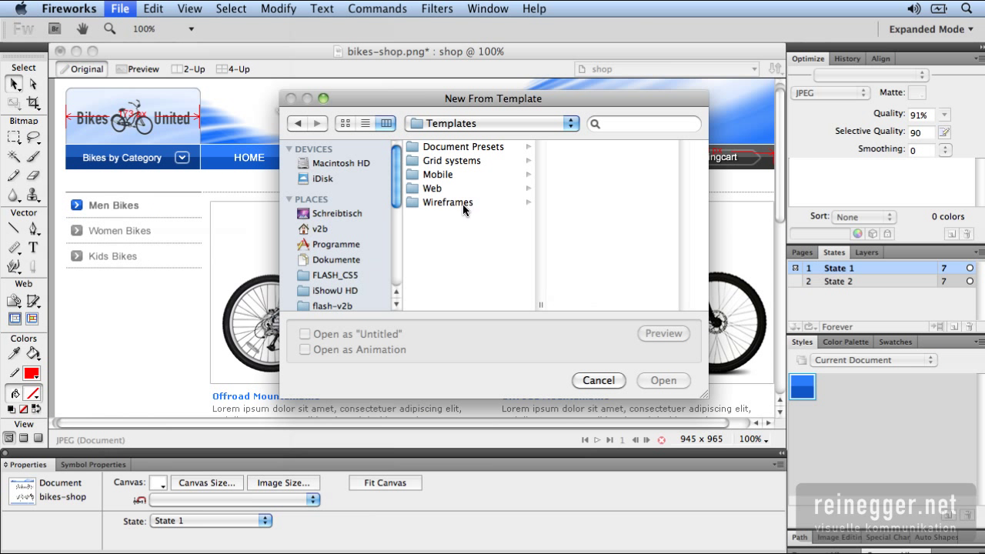
click(464, 202)
click(569, 146)
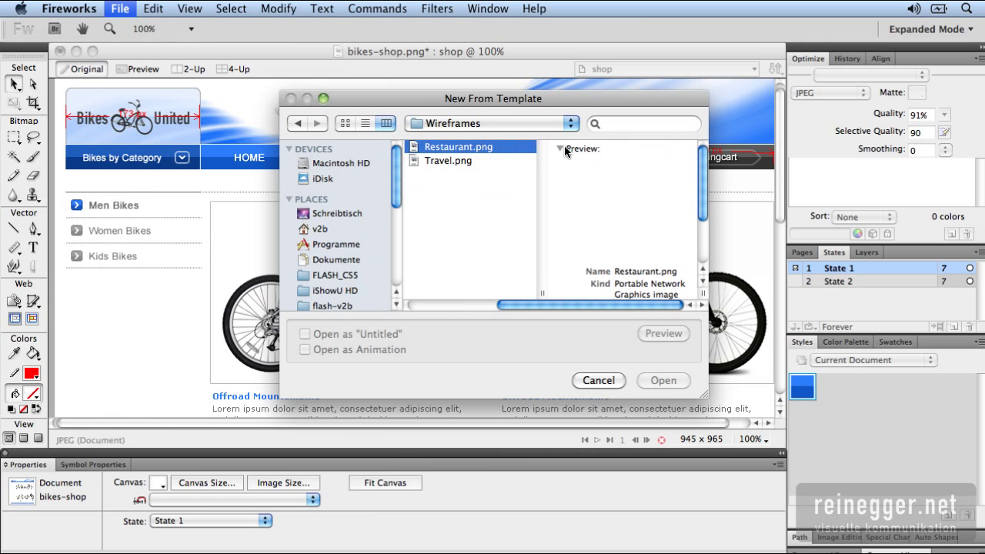
Step: Create the Restaurant wireframe document and switch to its 03 Menu page in the Pages panel
click(653, 381)
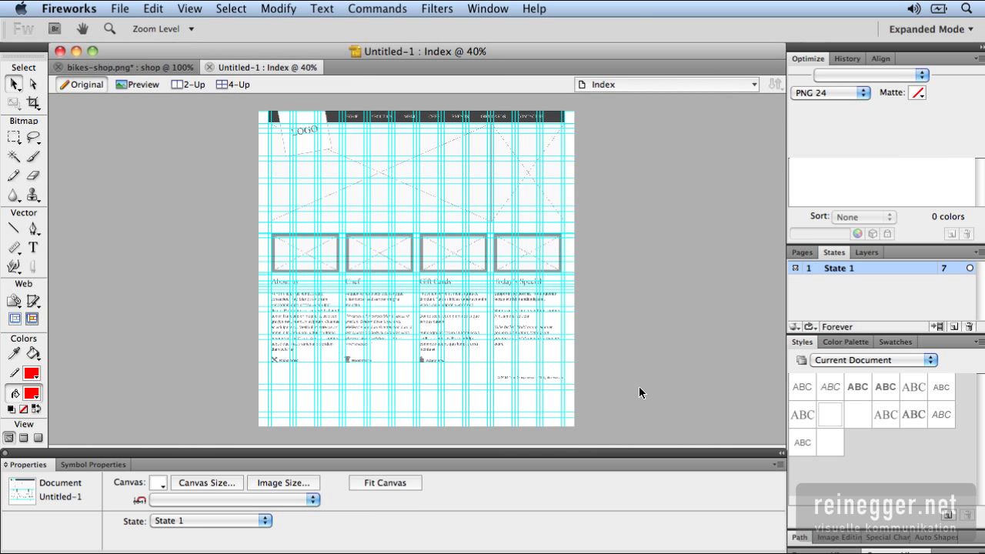
click(795, 252)
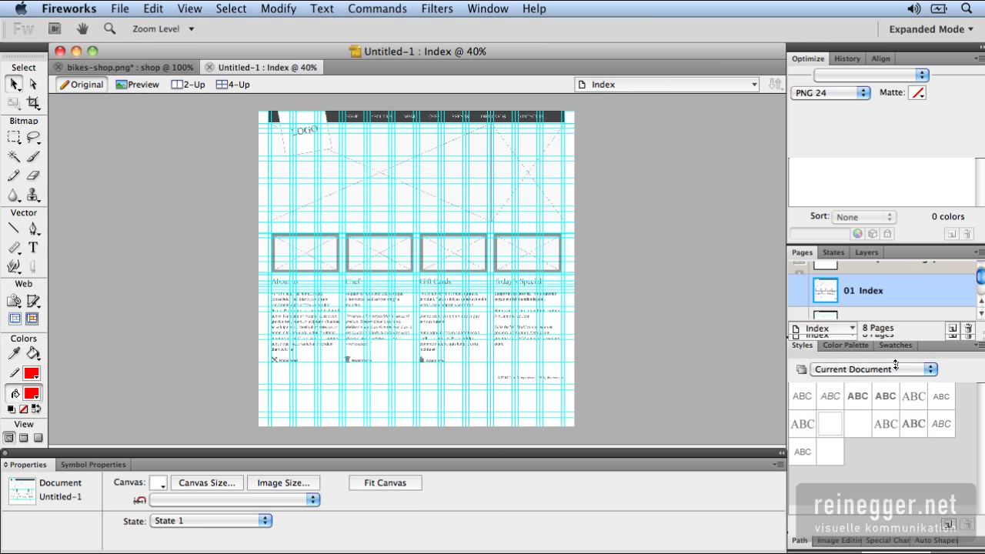
click(878, 326)
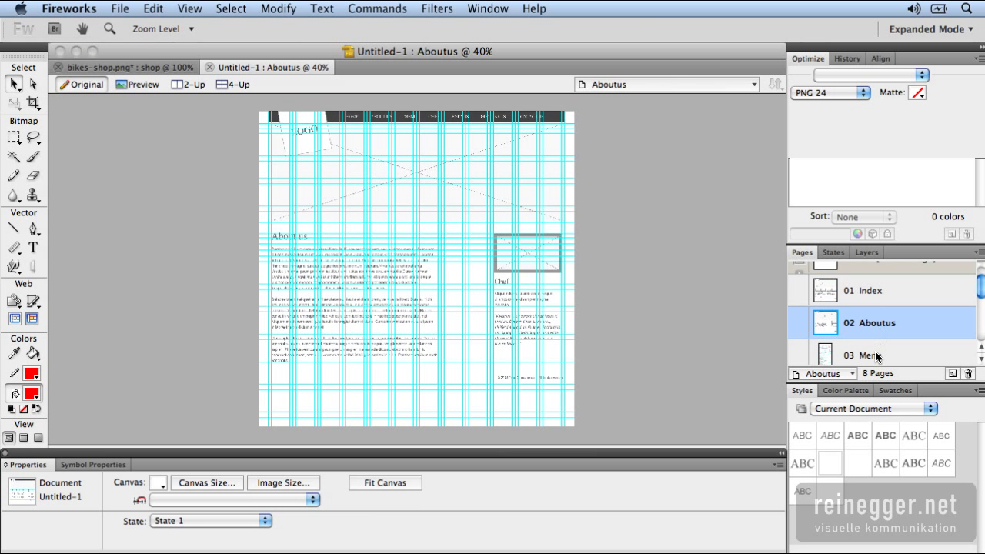
click(875, 353)
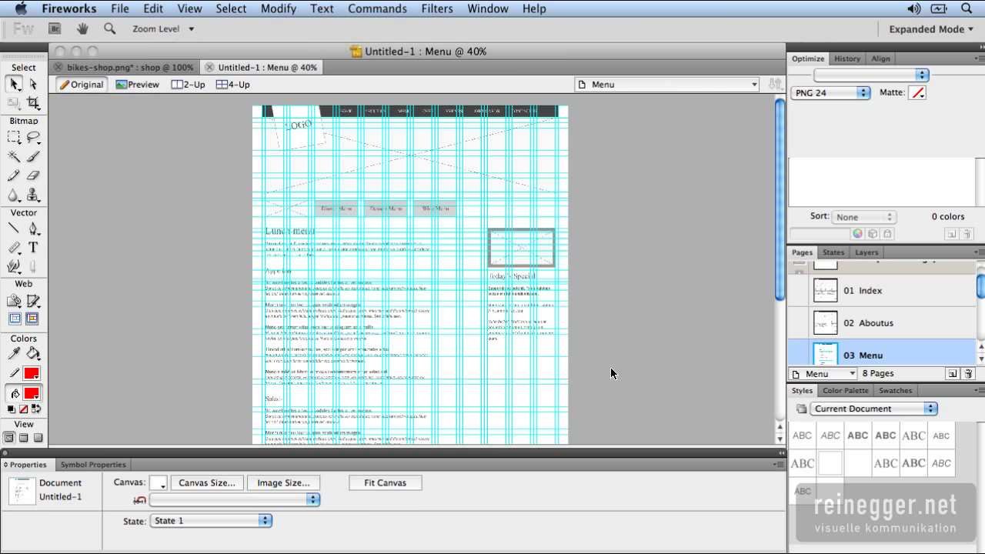
Step: Zoom the Menu page to 100% and scroll up to its logo and navigation bar
key(super+1)
scroll(523, 364, up, 2)
scroll(523, 364, up, 5)
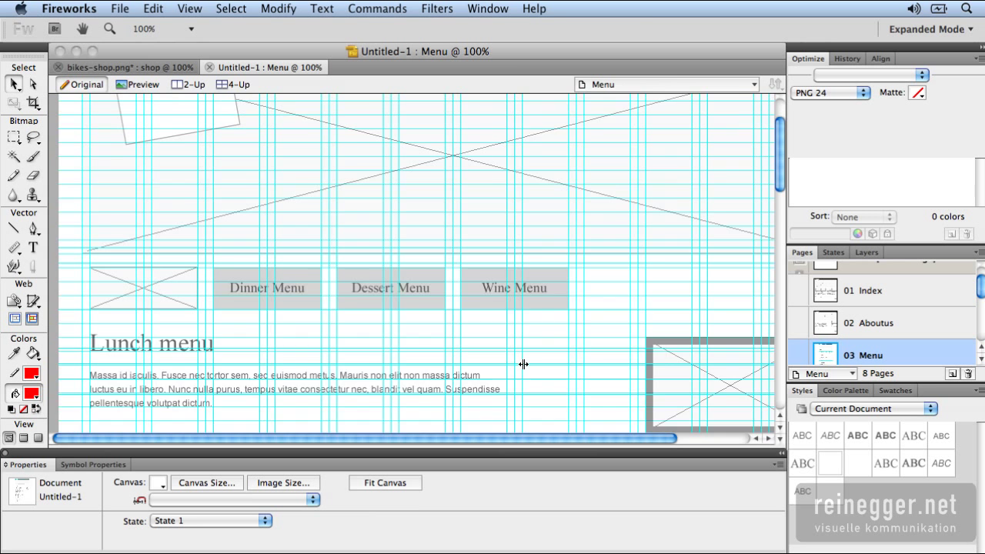